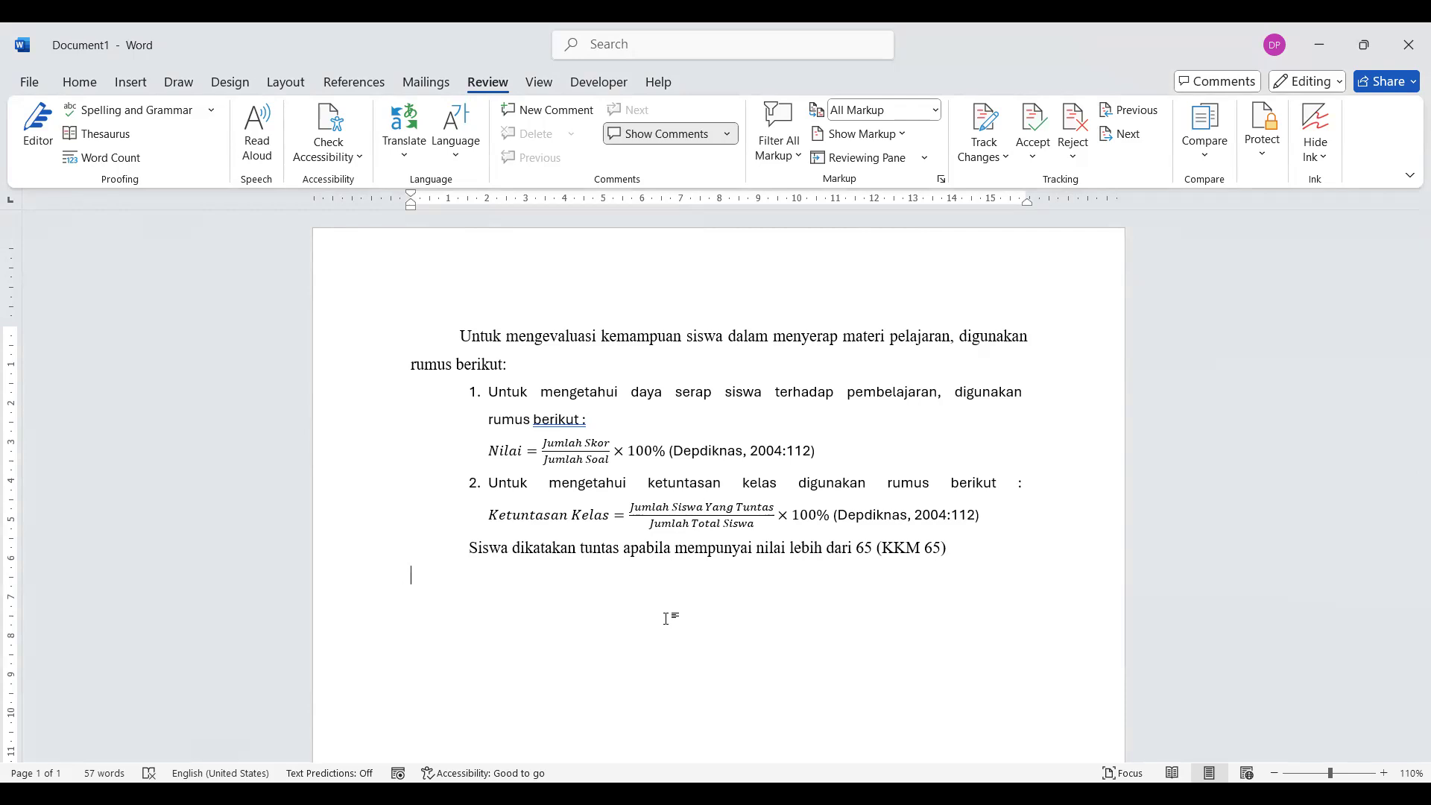
scroll(665, 618, down, 2)
click(512, 337)
scroll(537, 365, up, 2)
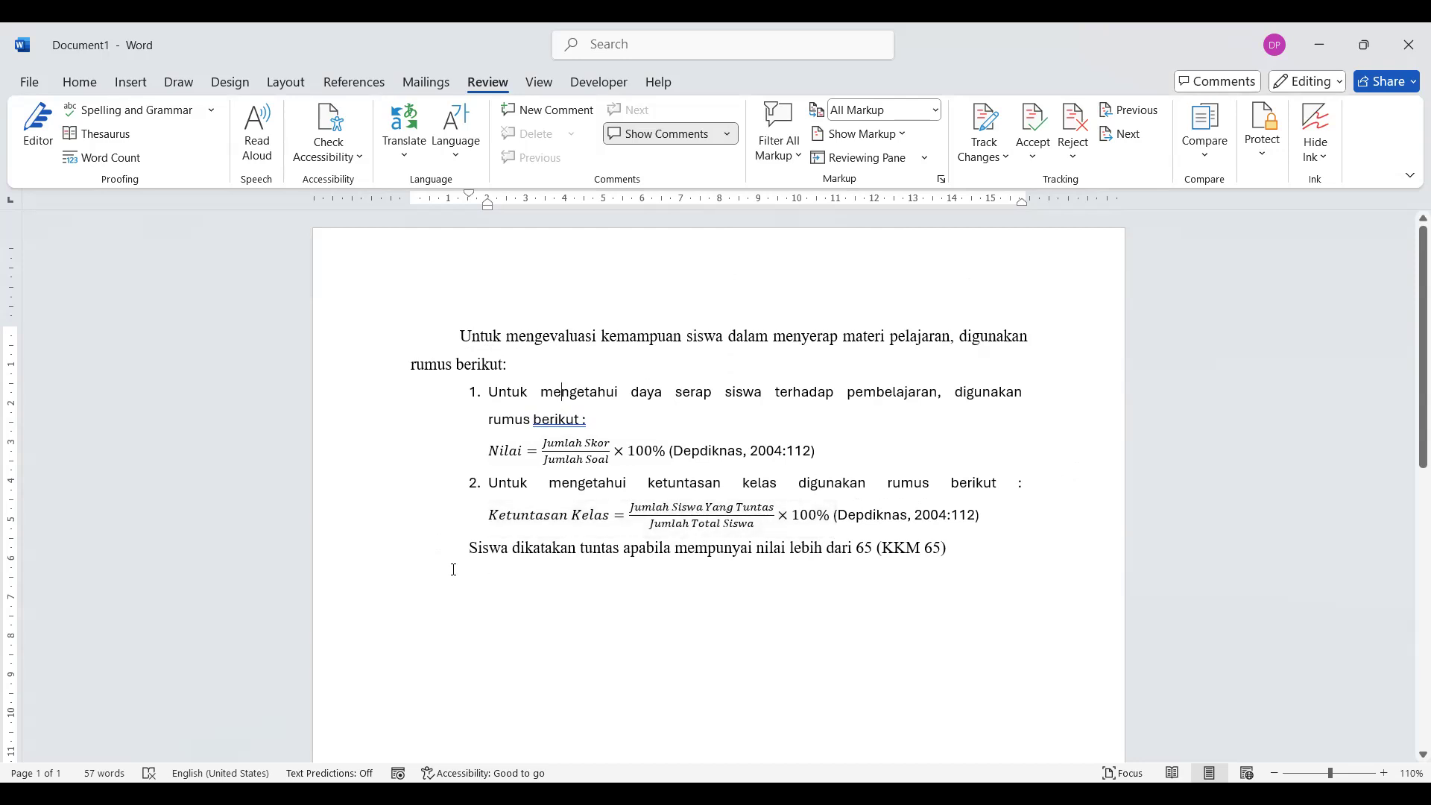
Place the cursor on an empty line below the "KKM 65" sentence and insert a new blank equation there
click(995, 545)
key(Return)
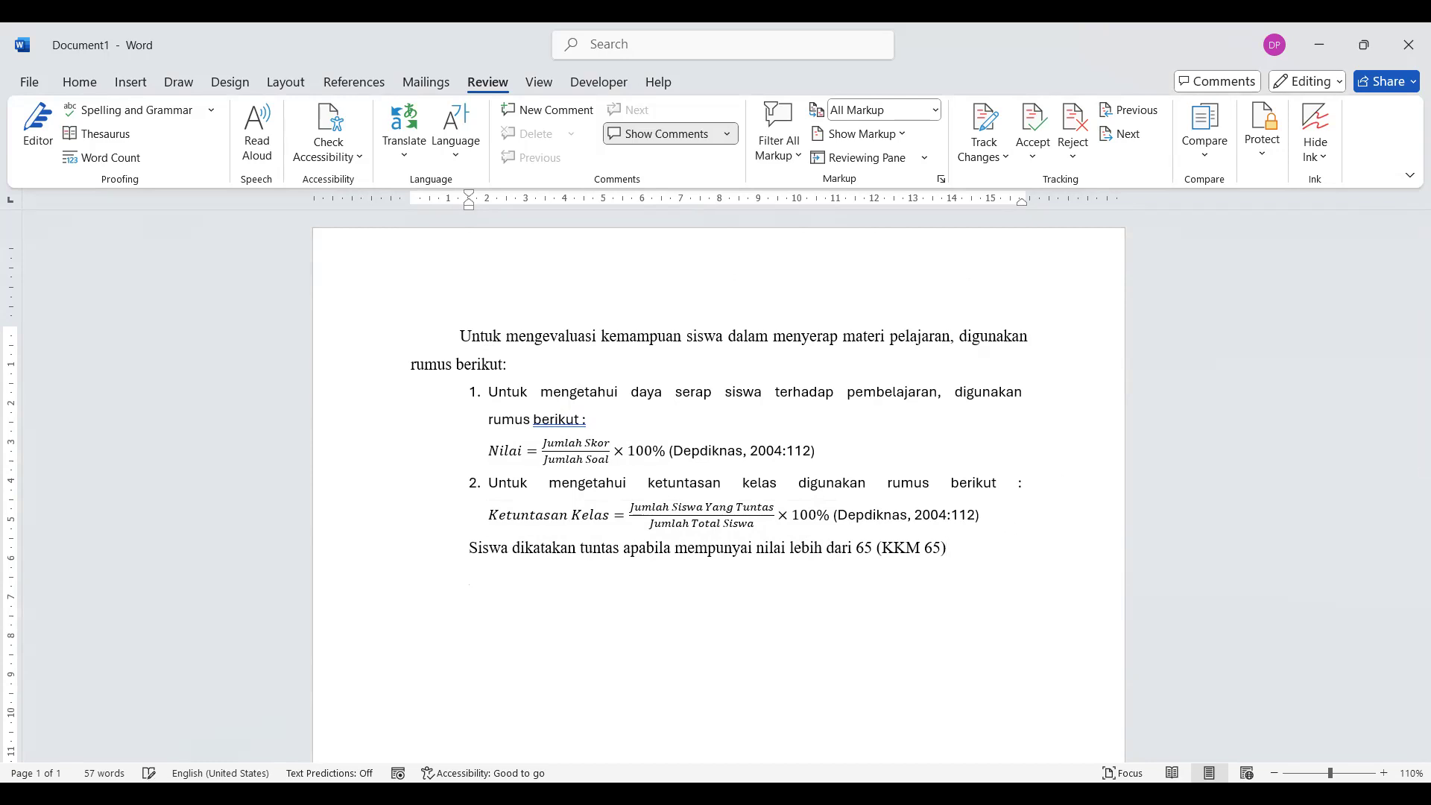
key(BackSpace)
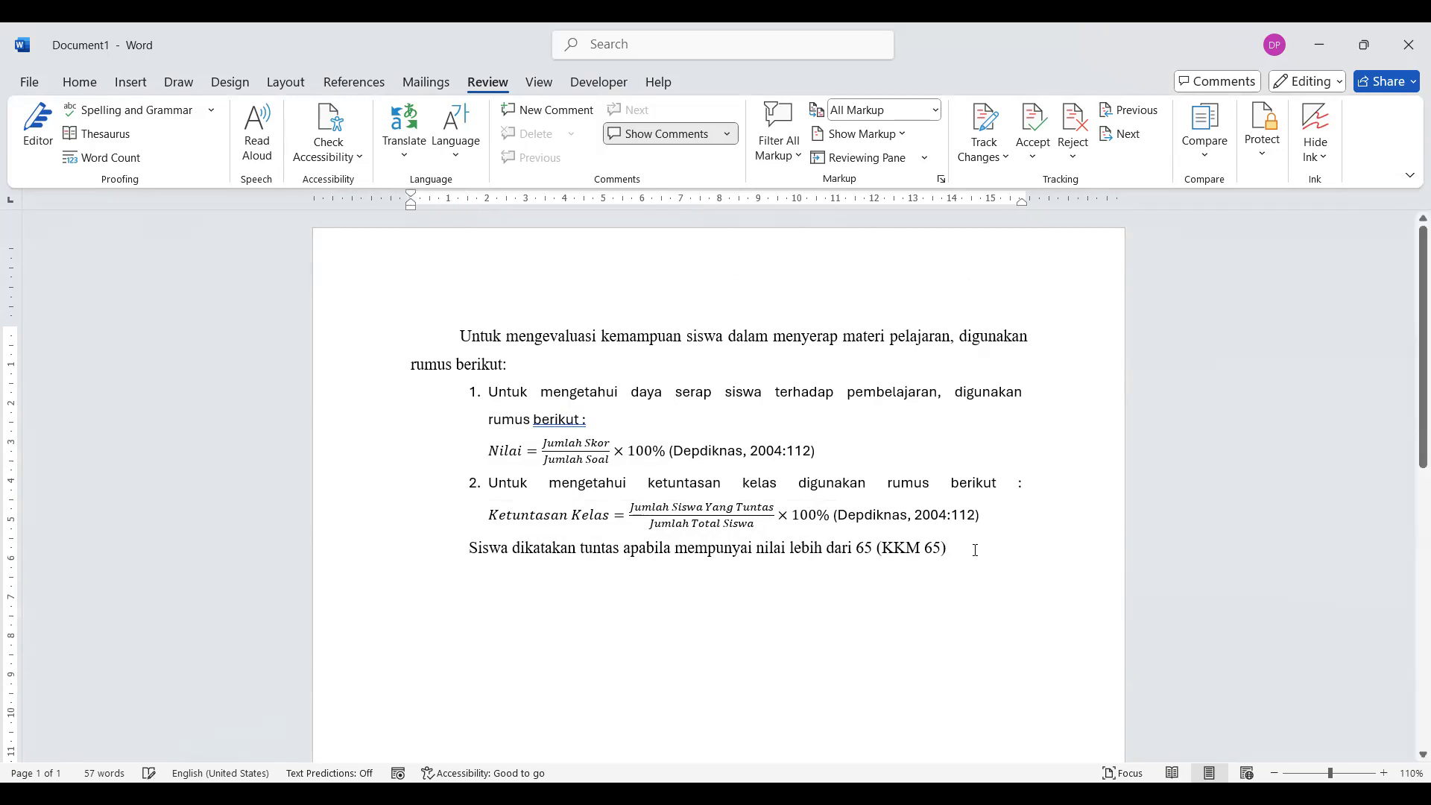
scroll(706, 601, down, 3)
scroll(674, 602, up, 1)
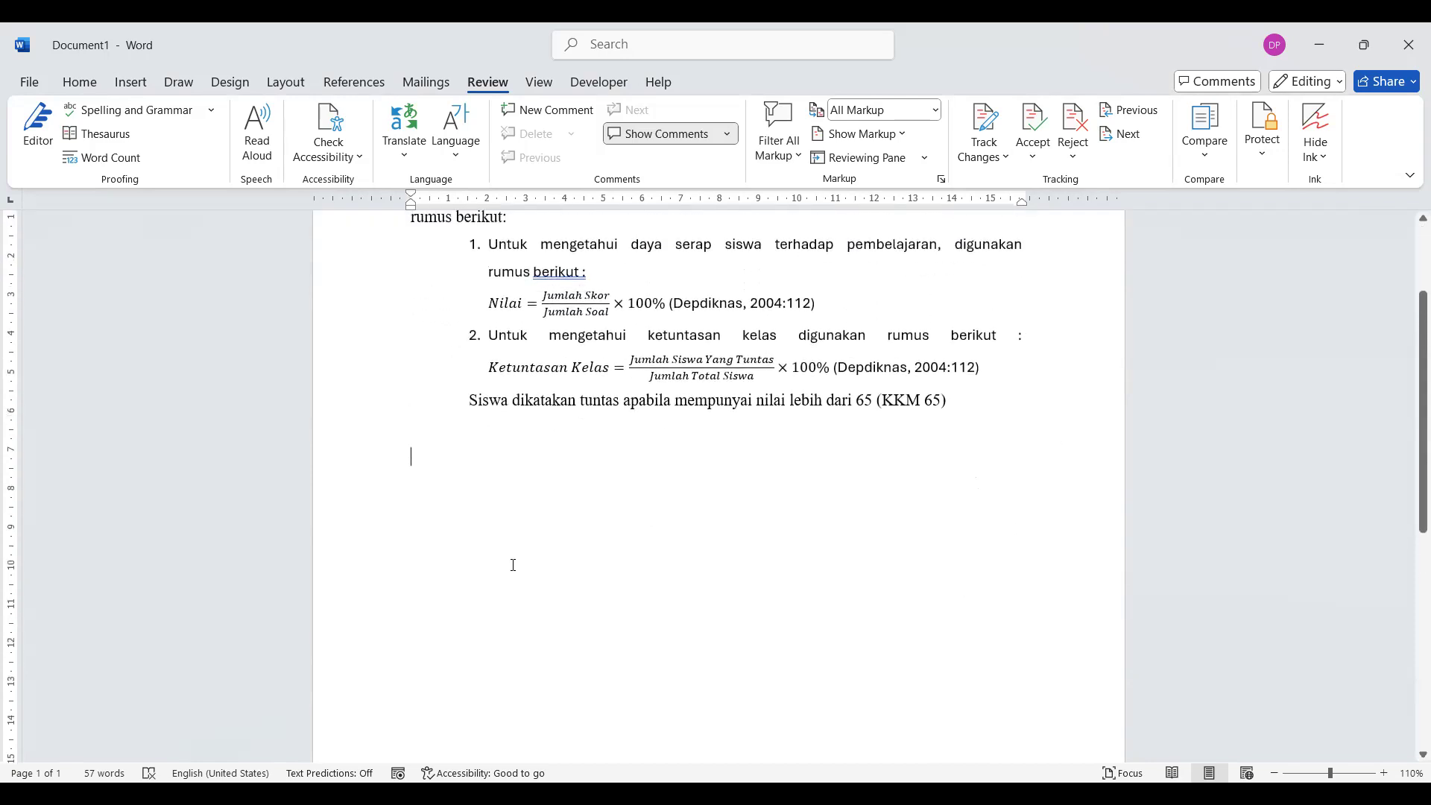
click(128, 88)
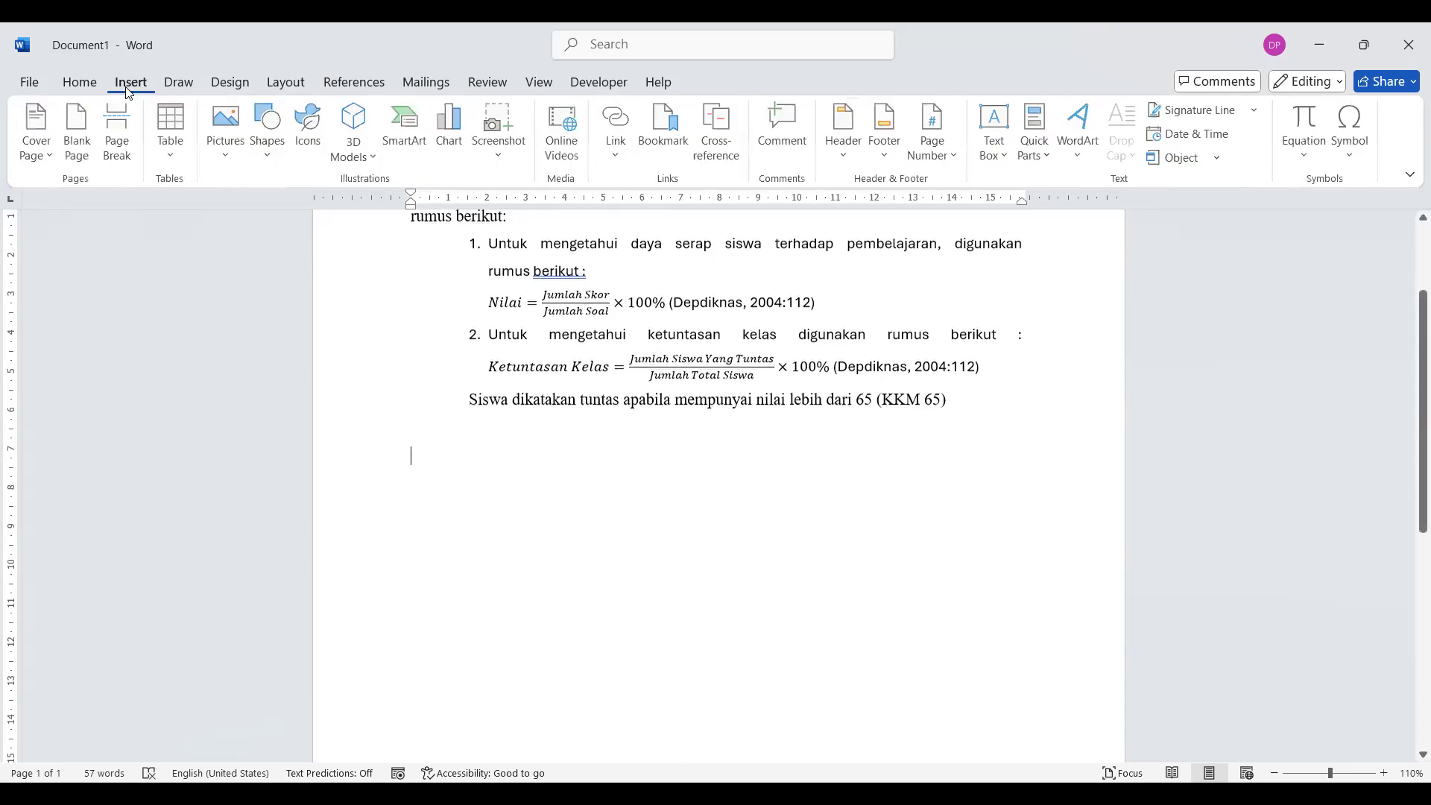
click(1311, 130)
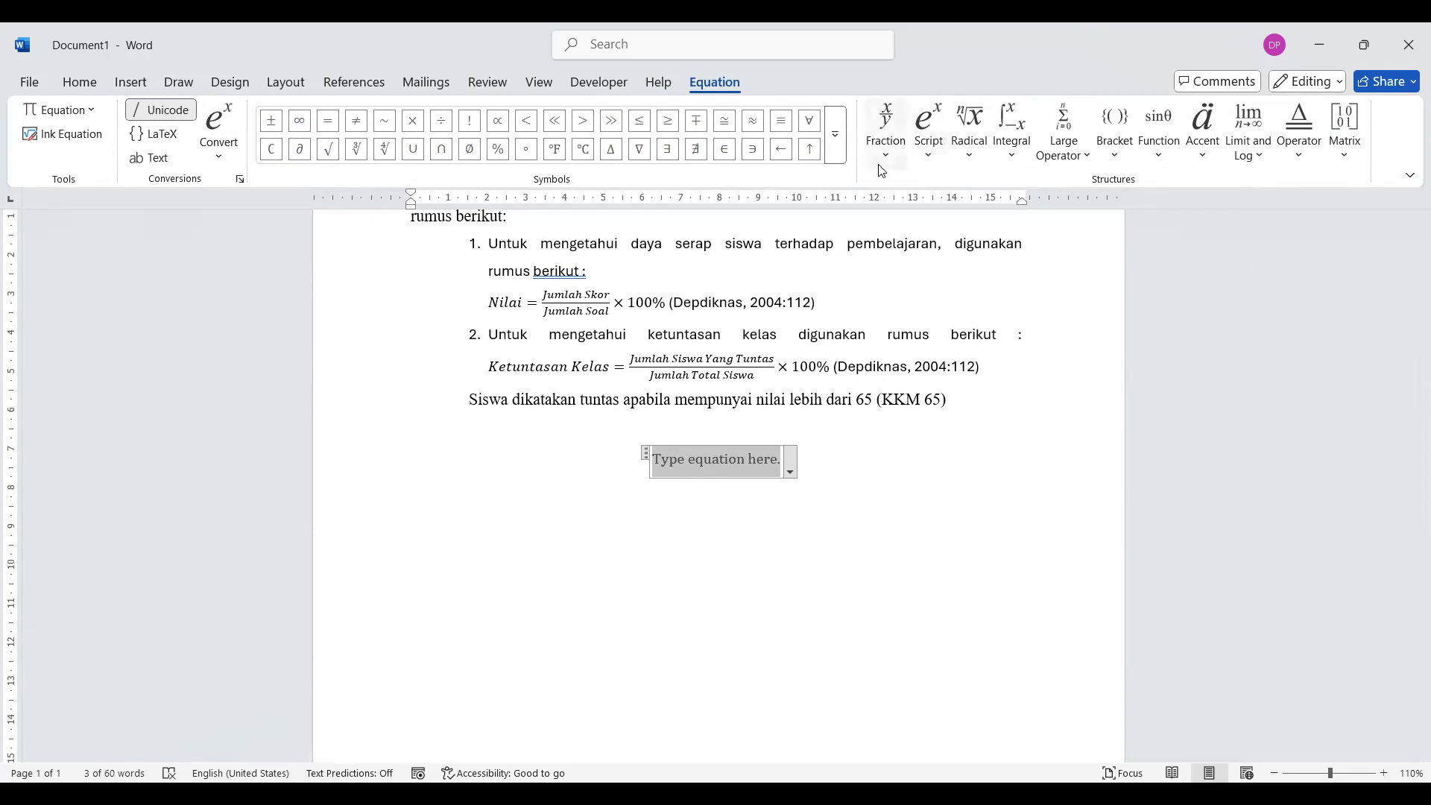
Enter an x with a bar accent in the equation, followed by an equals sign and an empty stacked fraction
click(924, 165)
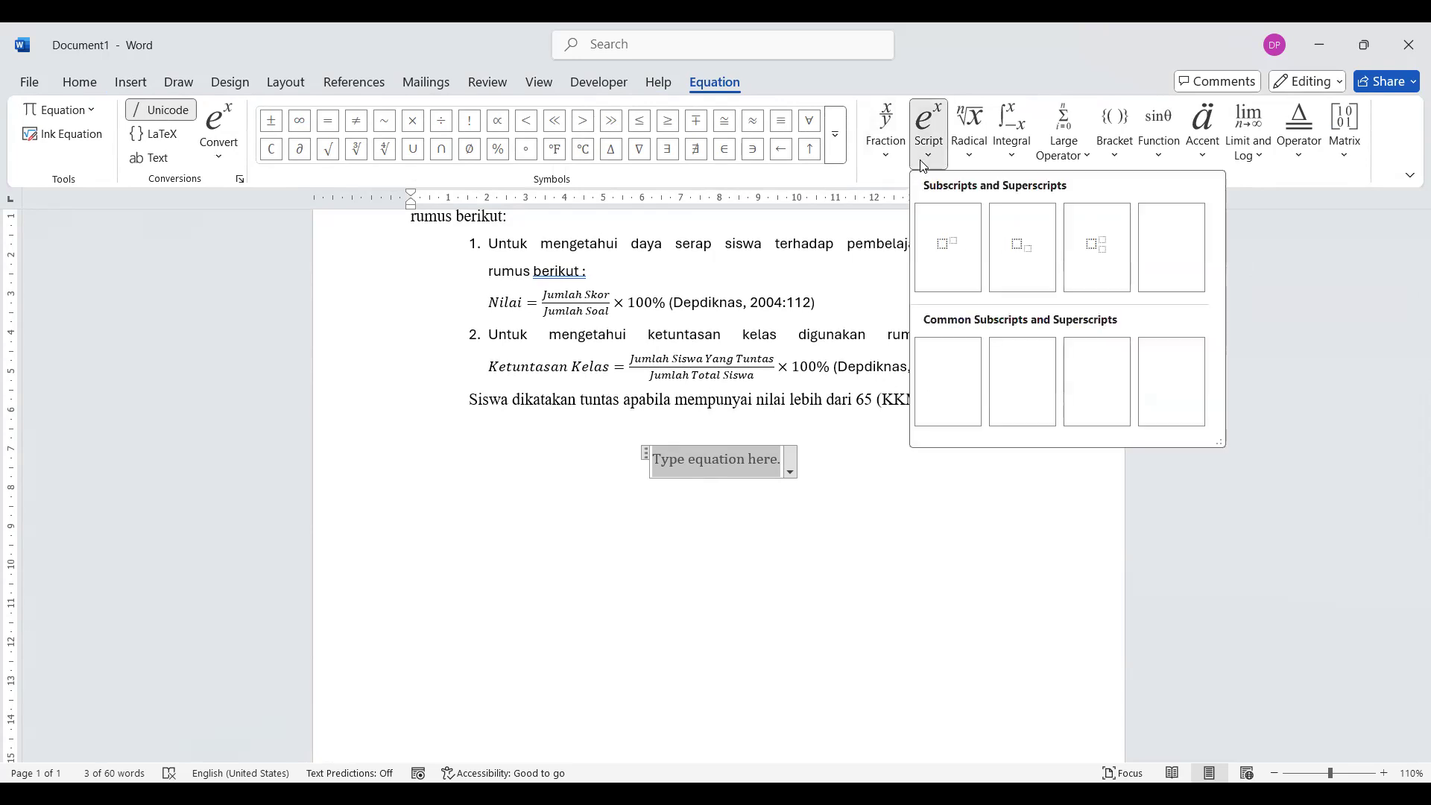
click(898, 164)
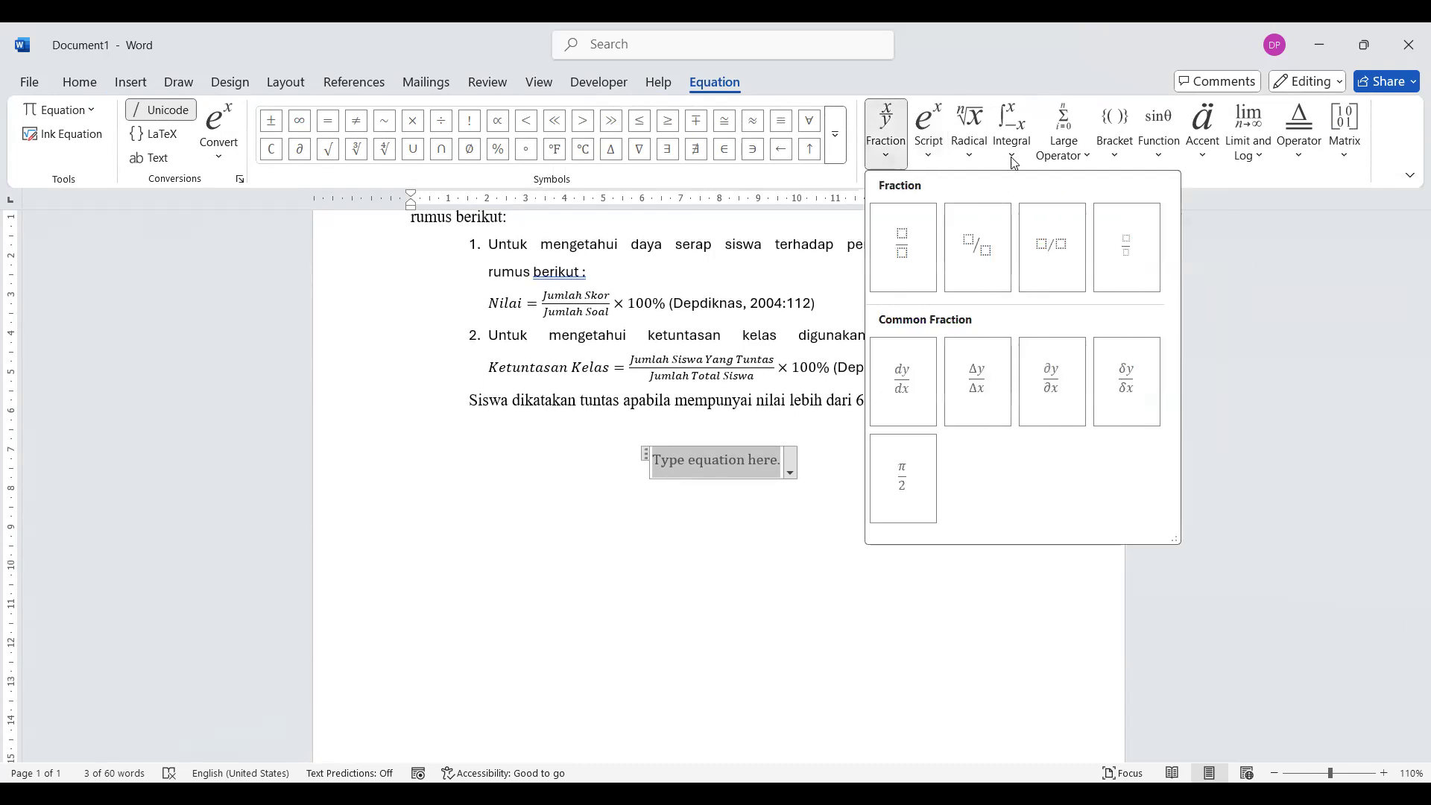
click(1198, 158)
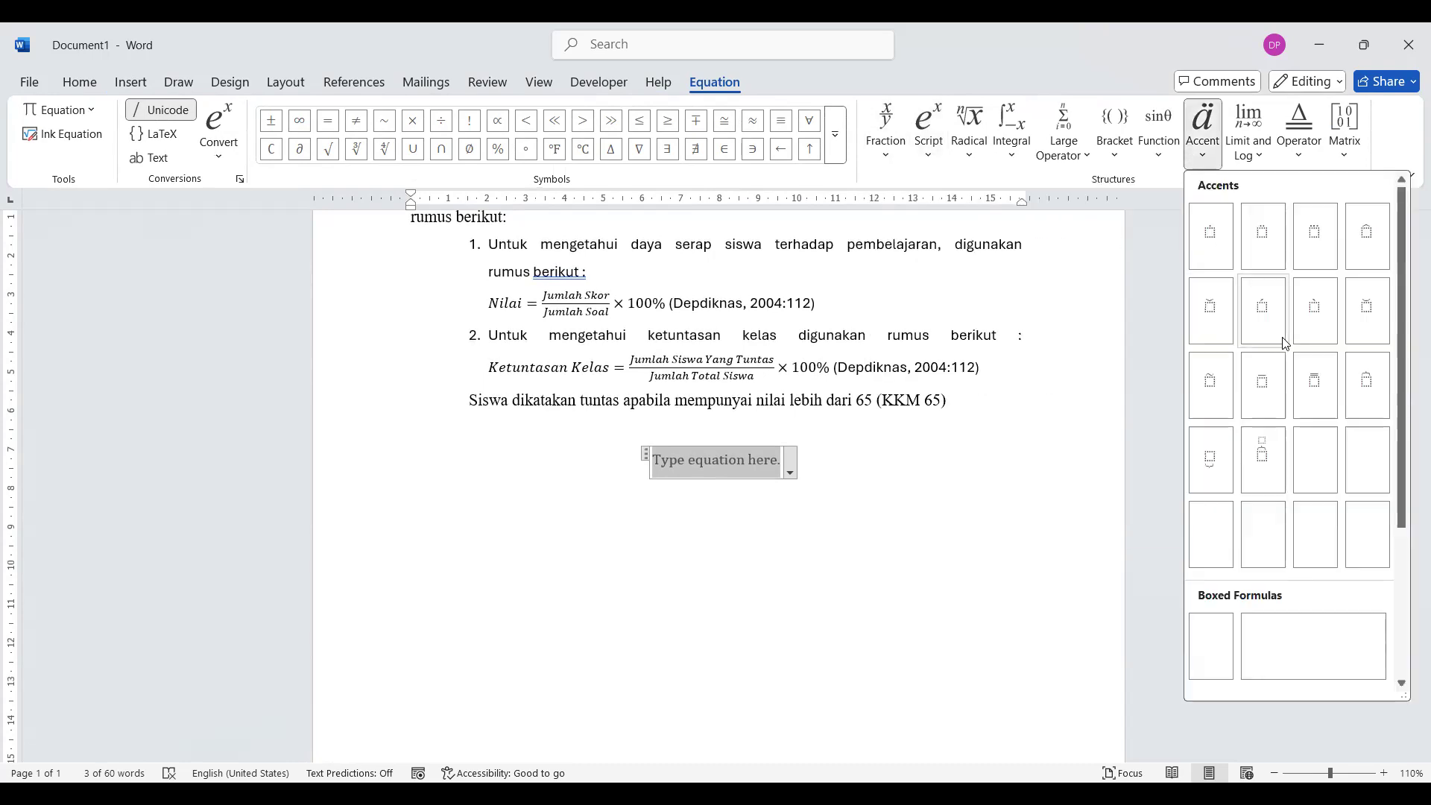
click(1280, 385)
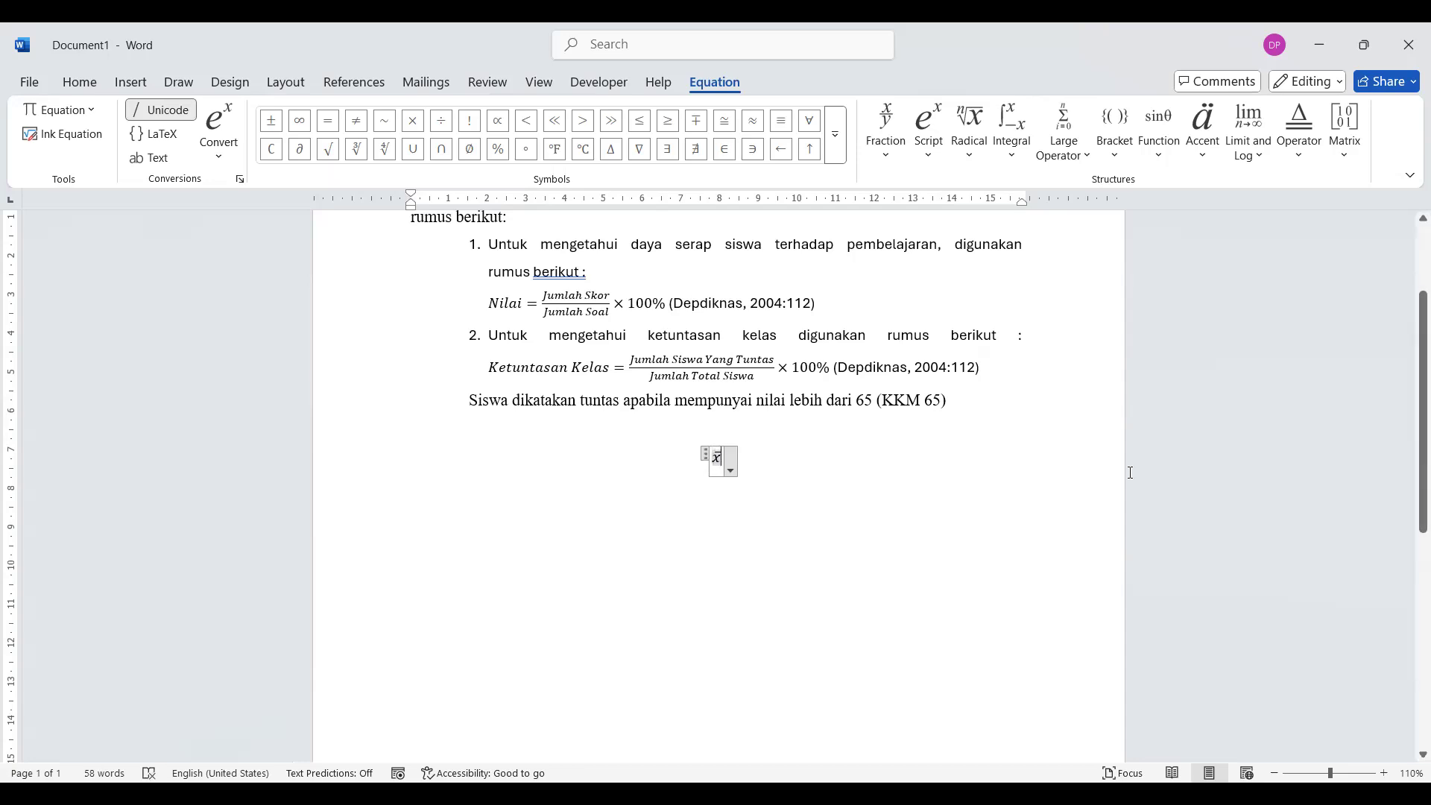
key(Right)
text(=)
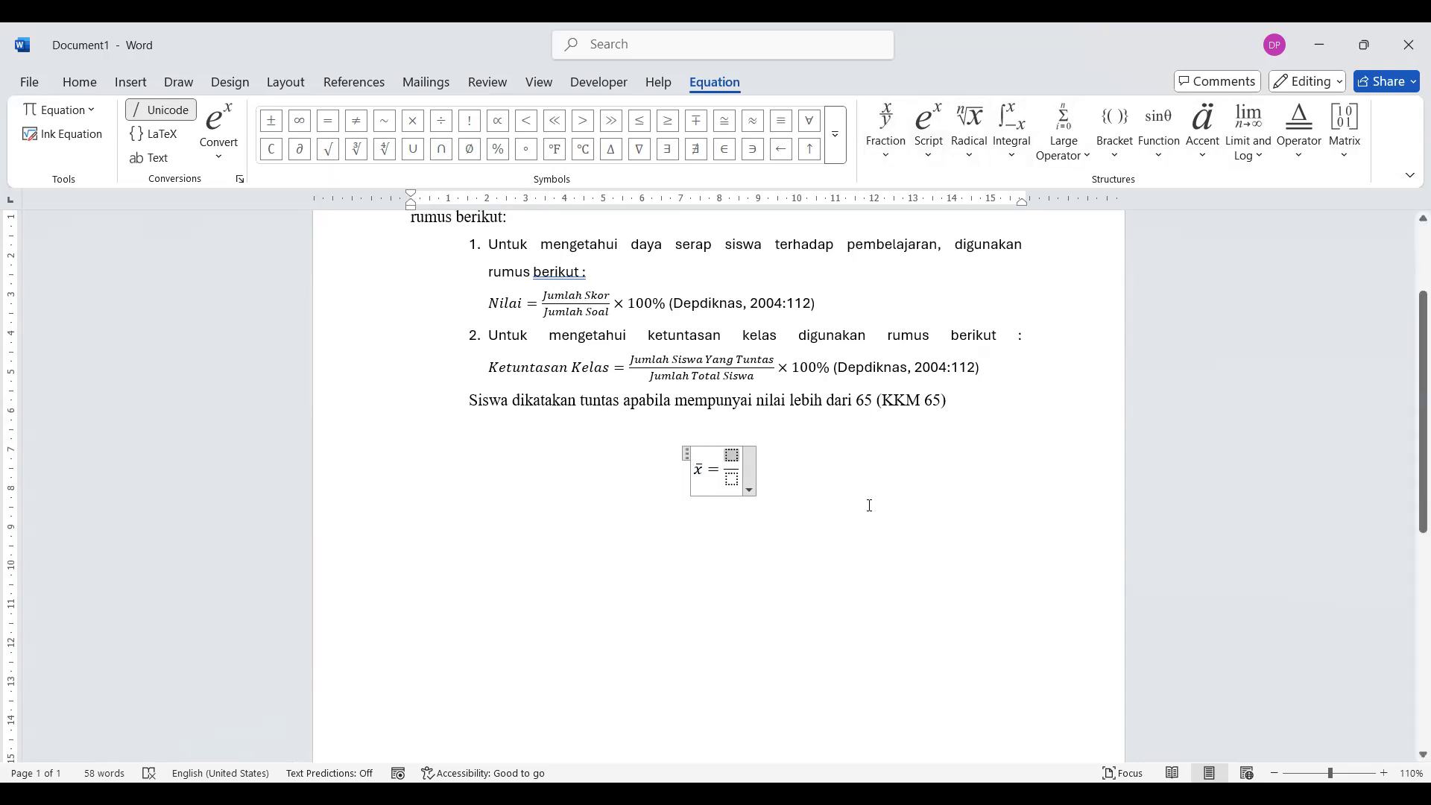
Insert a summation with limits in the fraction's numerator, with lower limit n=1 and upper limit n
text(ni)
key(BackSpace)
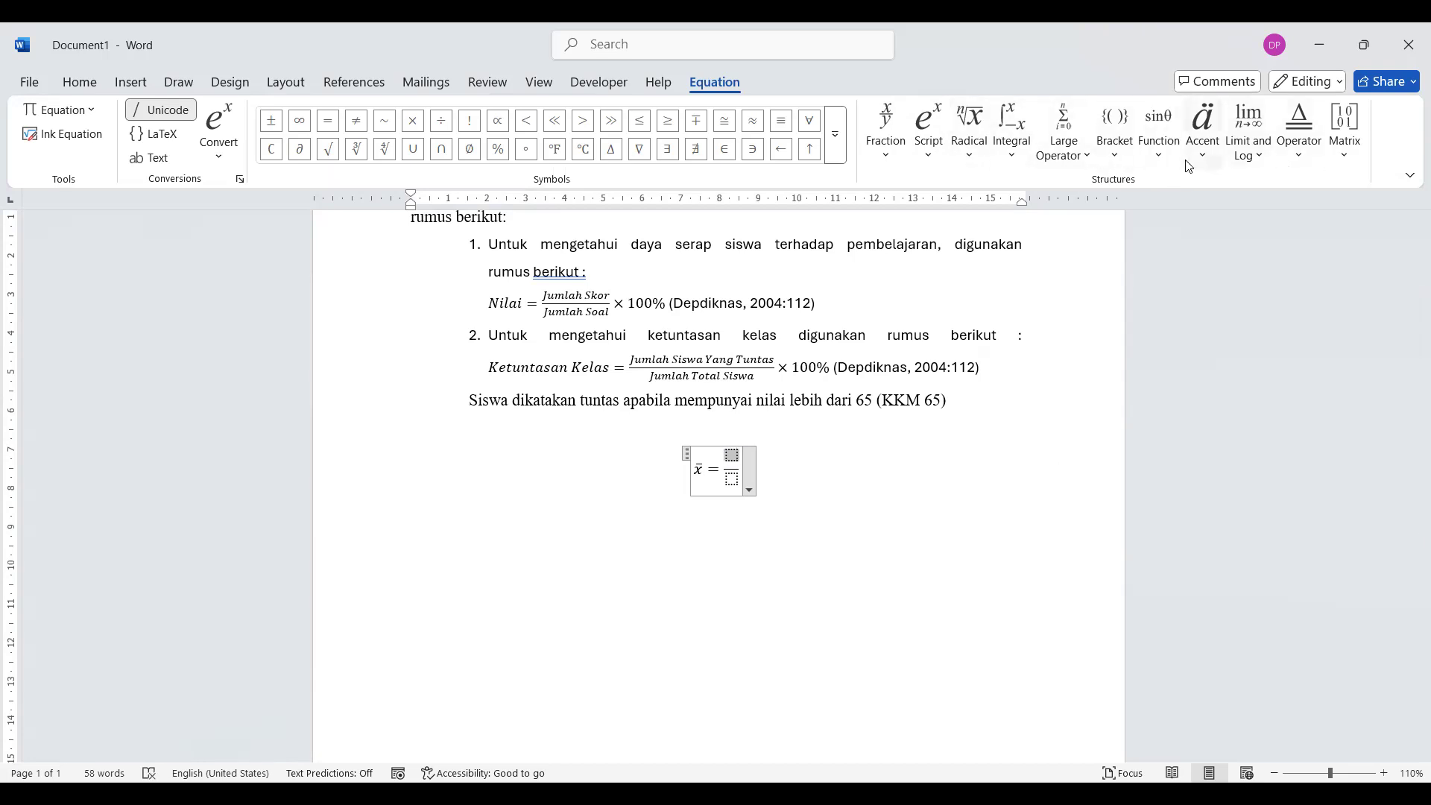
click(1083, 165)
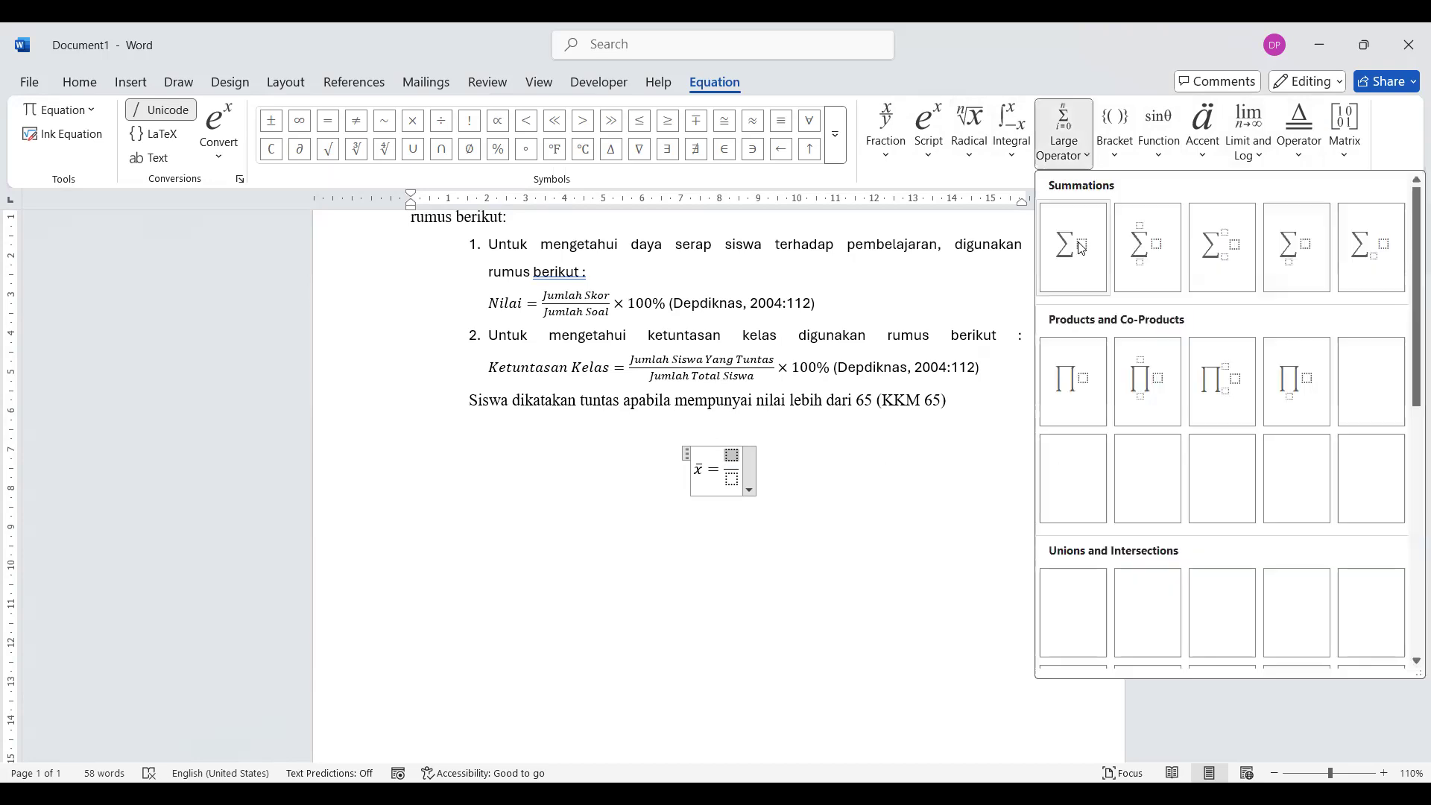
click(1142, 257)
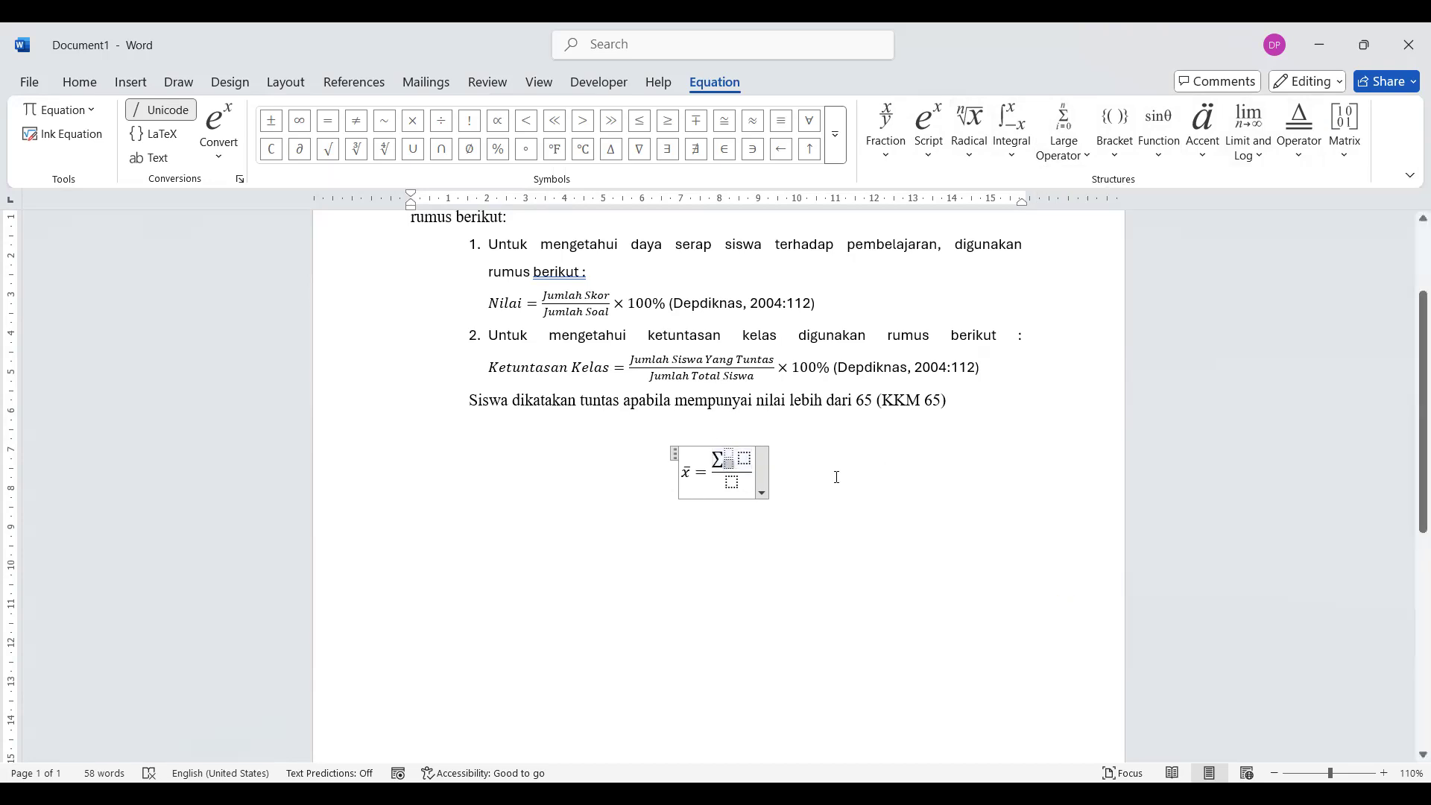
text(n=1)
key(Up)
text(n)
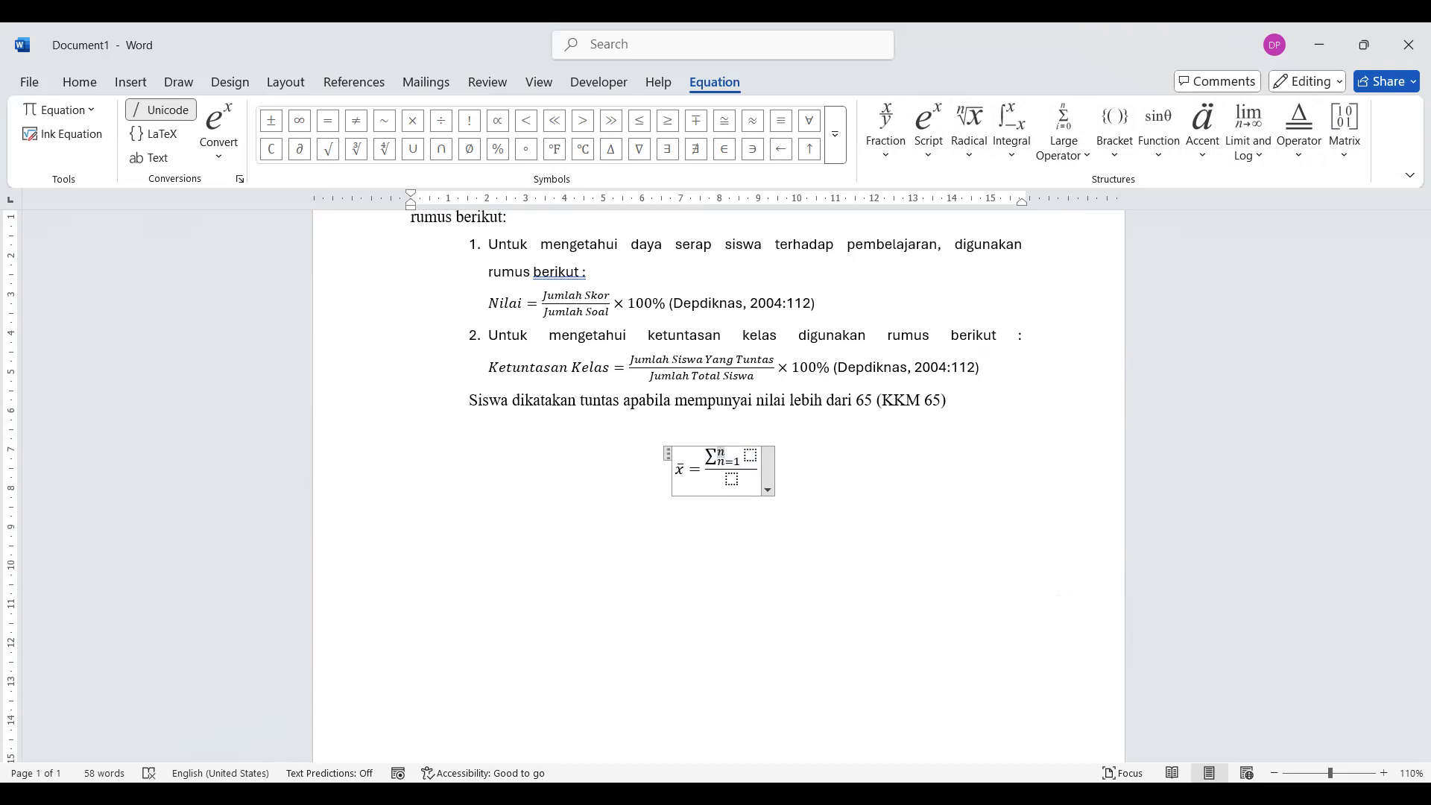
Remove "n=" from the summation's lower limit so that it reads 1
key(Right)
key(Down)
key(Up)
key(BackSpace)
key(BackSpace)
key(Up)
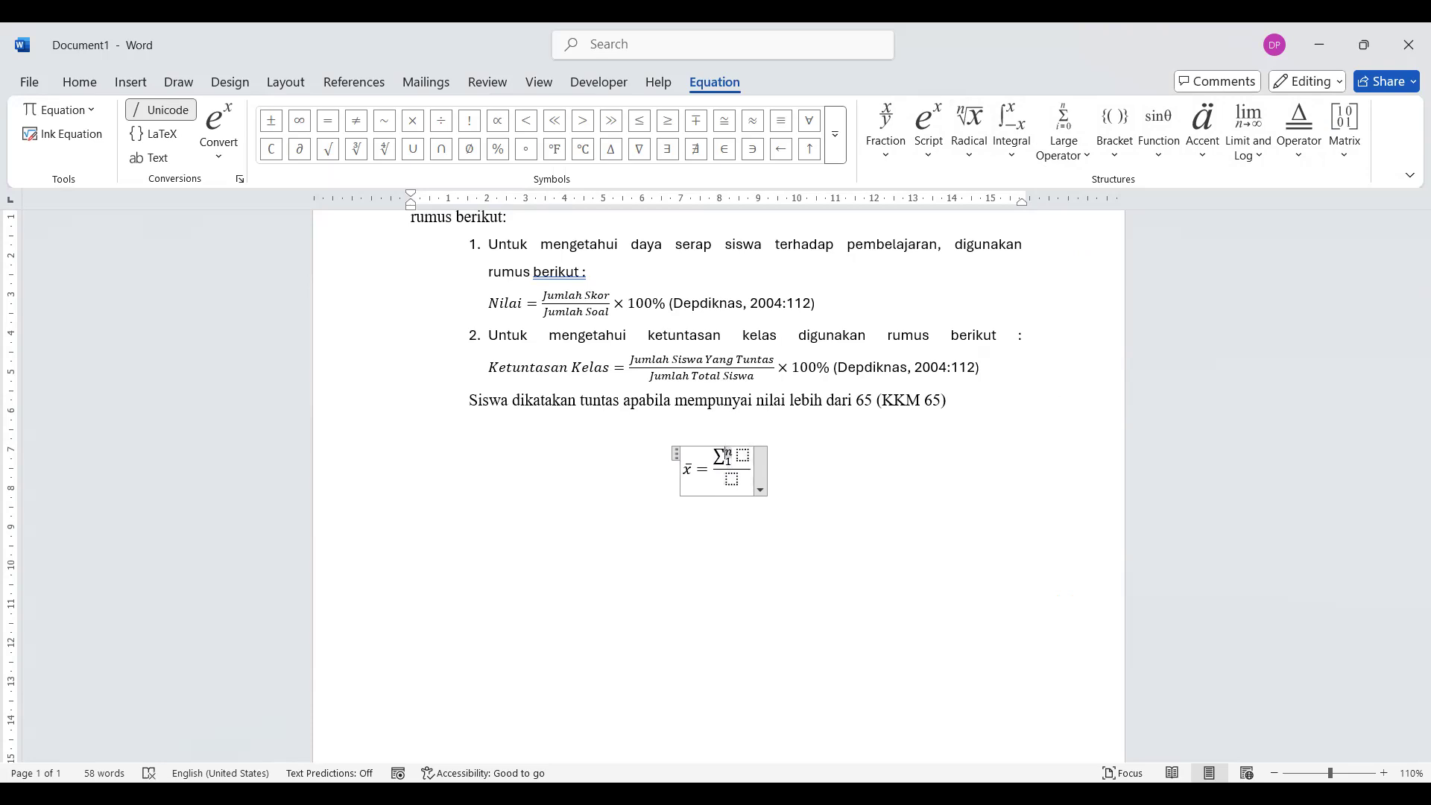
Enter xi as the expression being summed in the numerator
key(Right)
key(Right)
text(x)
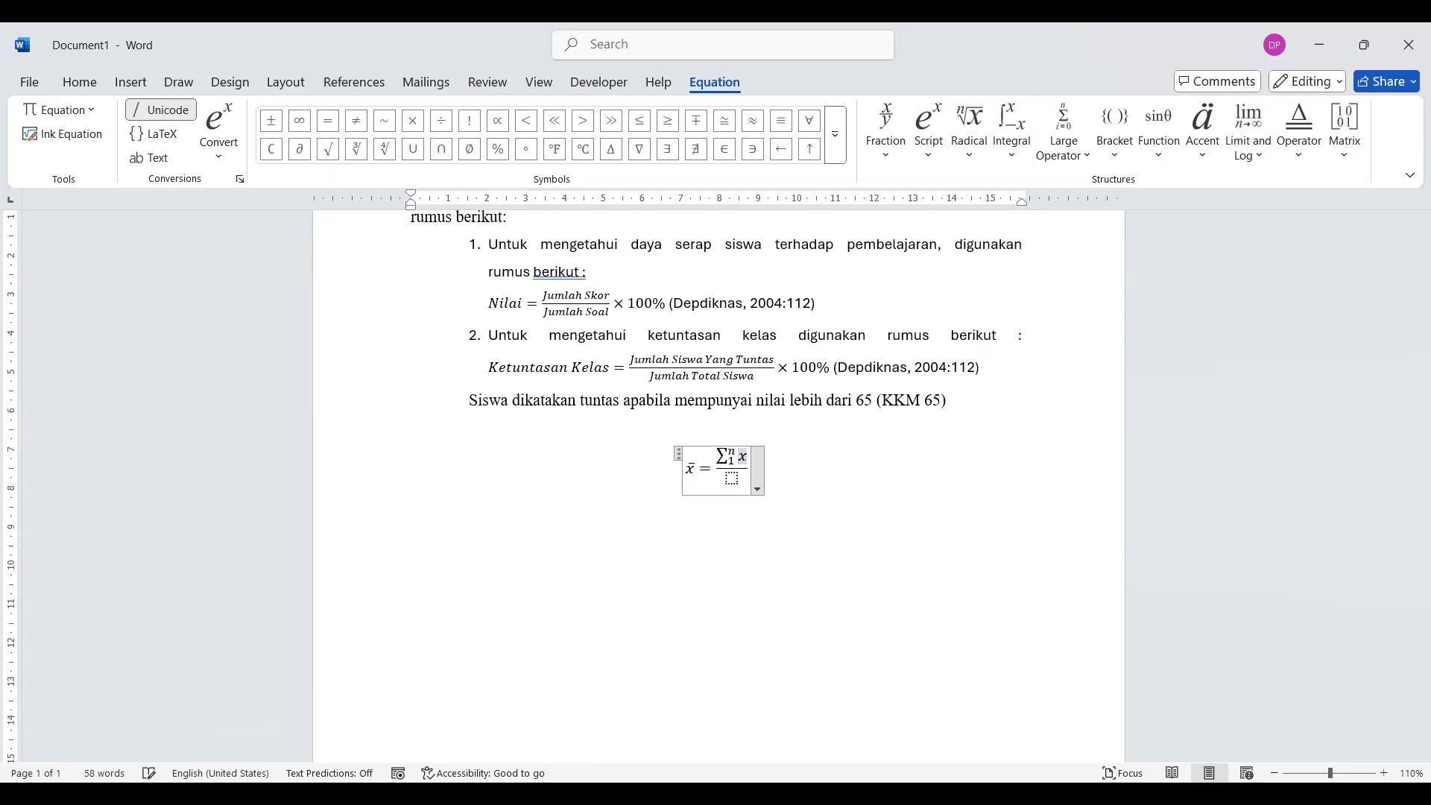
text(i)
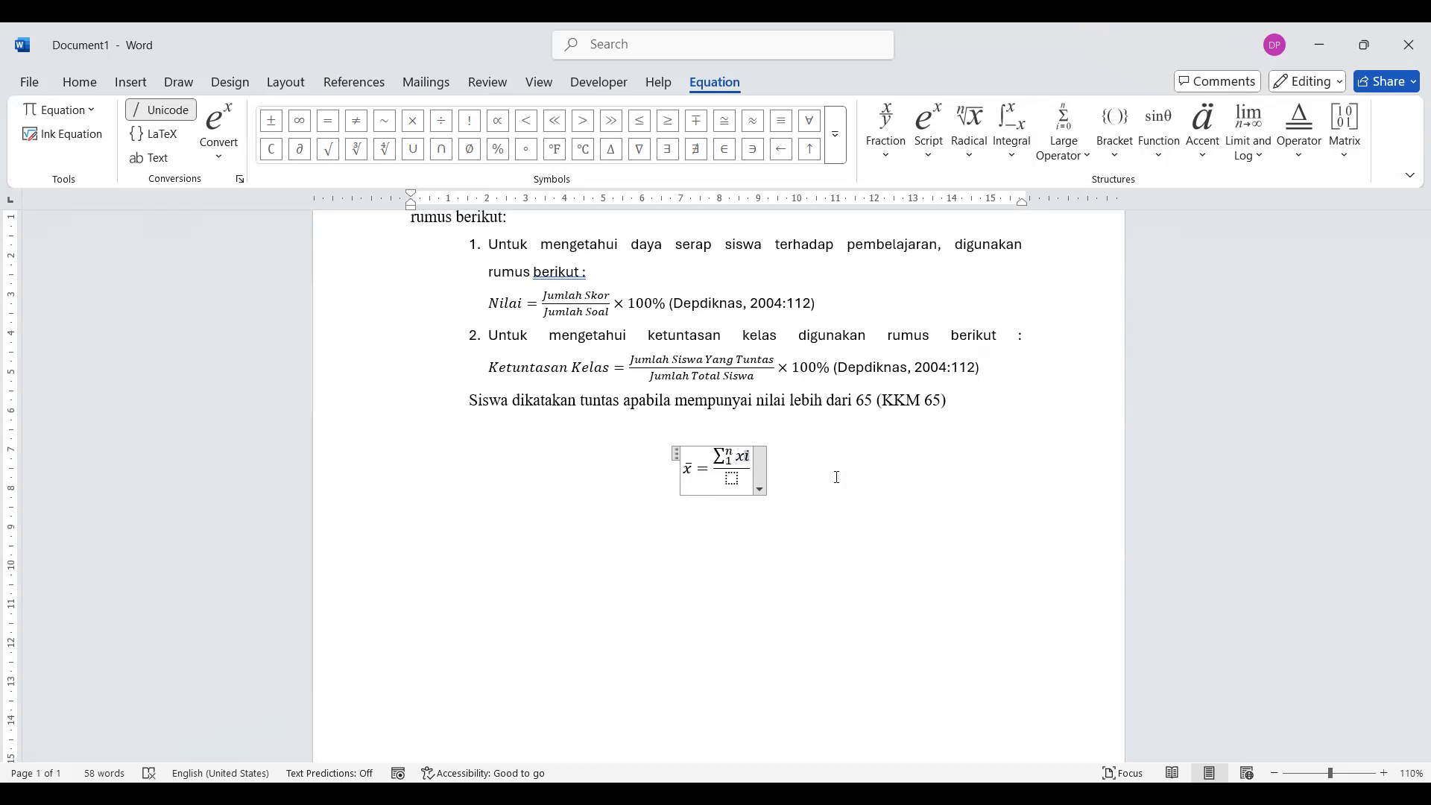
Set the summation's lower limit to i=1
key(shift+Left)
key(Left)
key(Left)
key(Left)
key(Left)
key(Left)
text(i=)
Rebuild the summed xi with a subscript structure that has x as the base and i as the subscript
click(750, 456)
key(shift+Left)
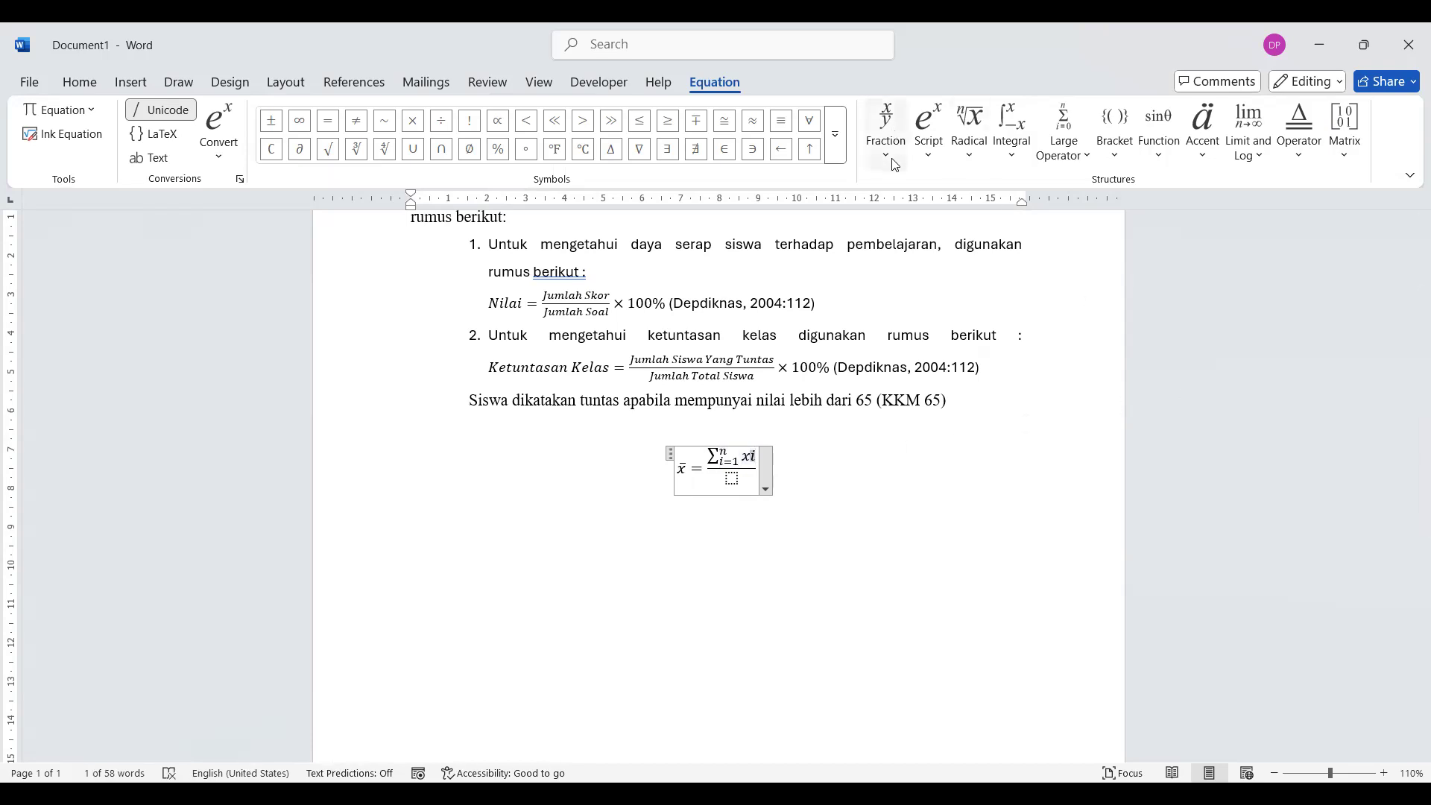
click(932, 153)
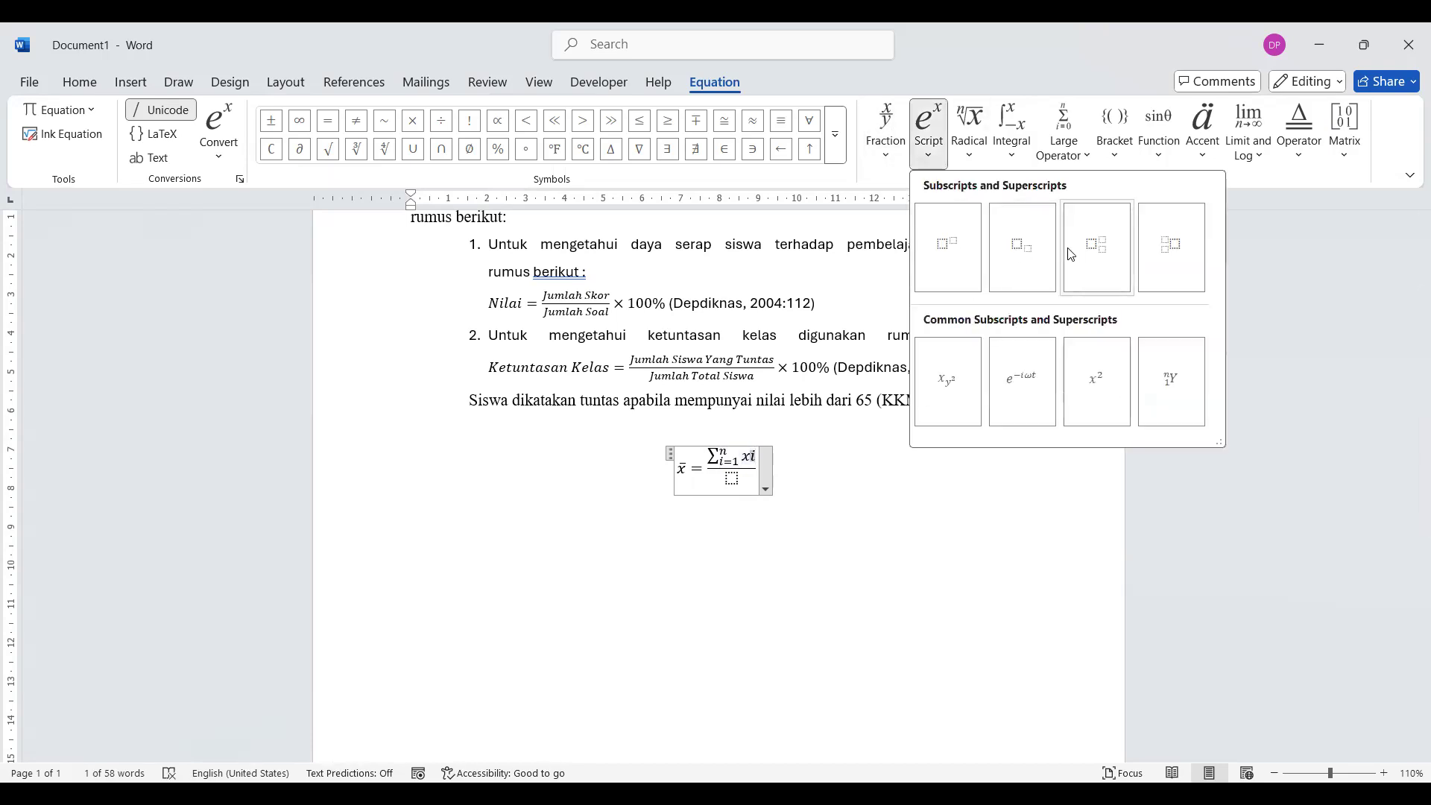
click(1033, 247)
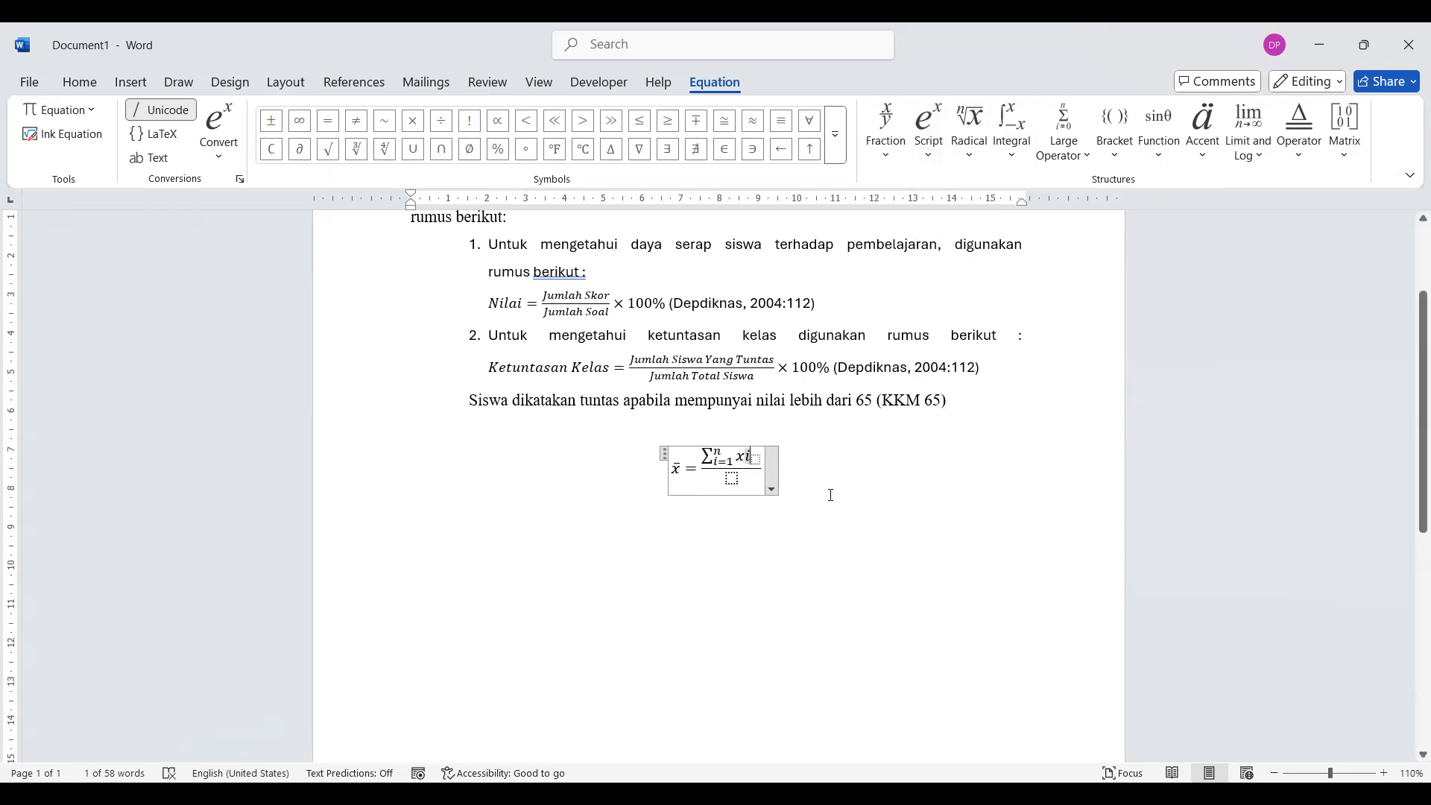
key(Left)
key(Left)
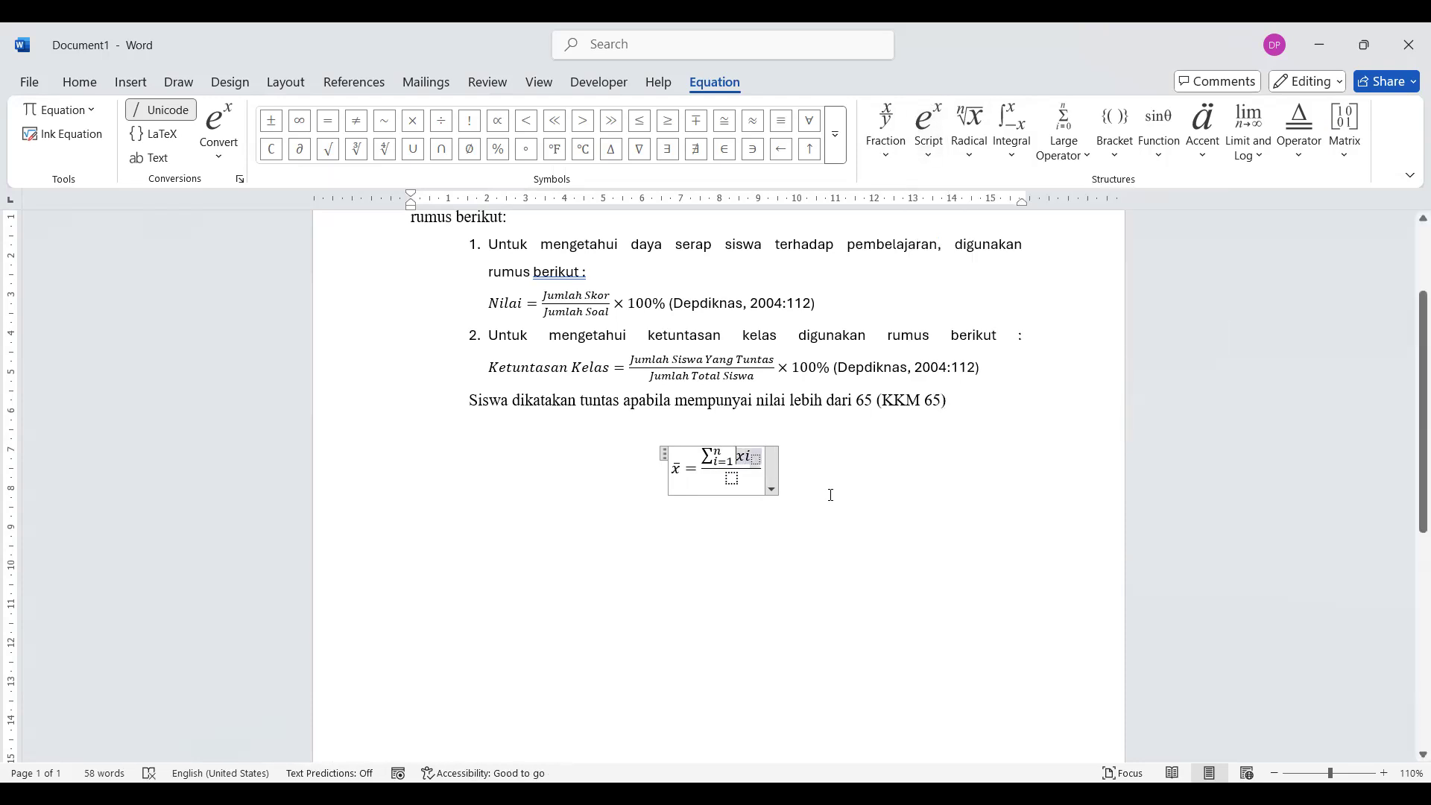
key(BackSpace)
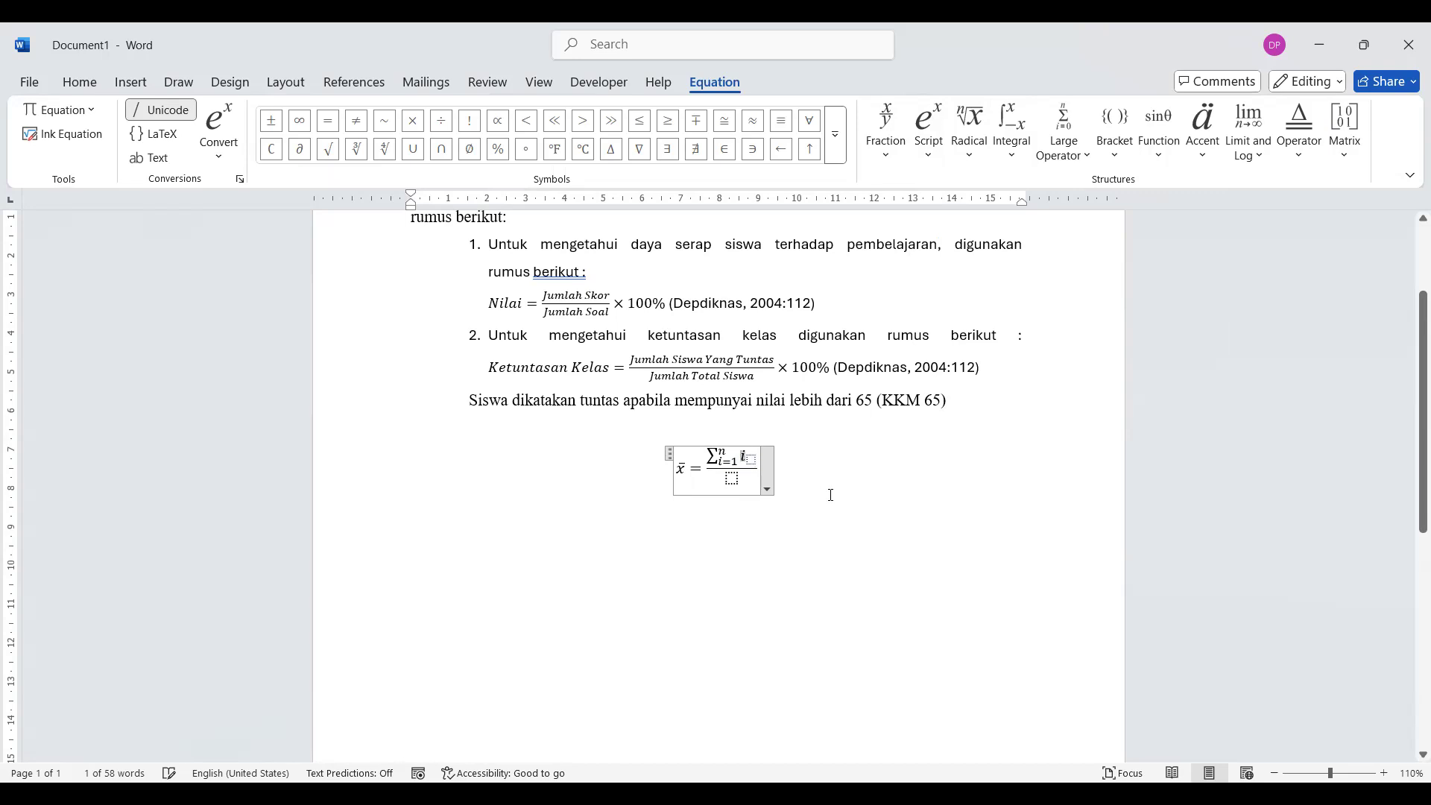
text(x)
key(Right)
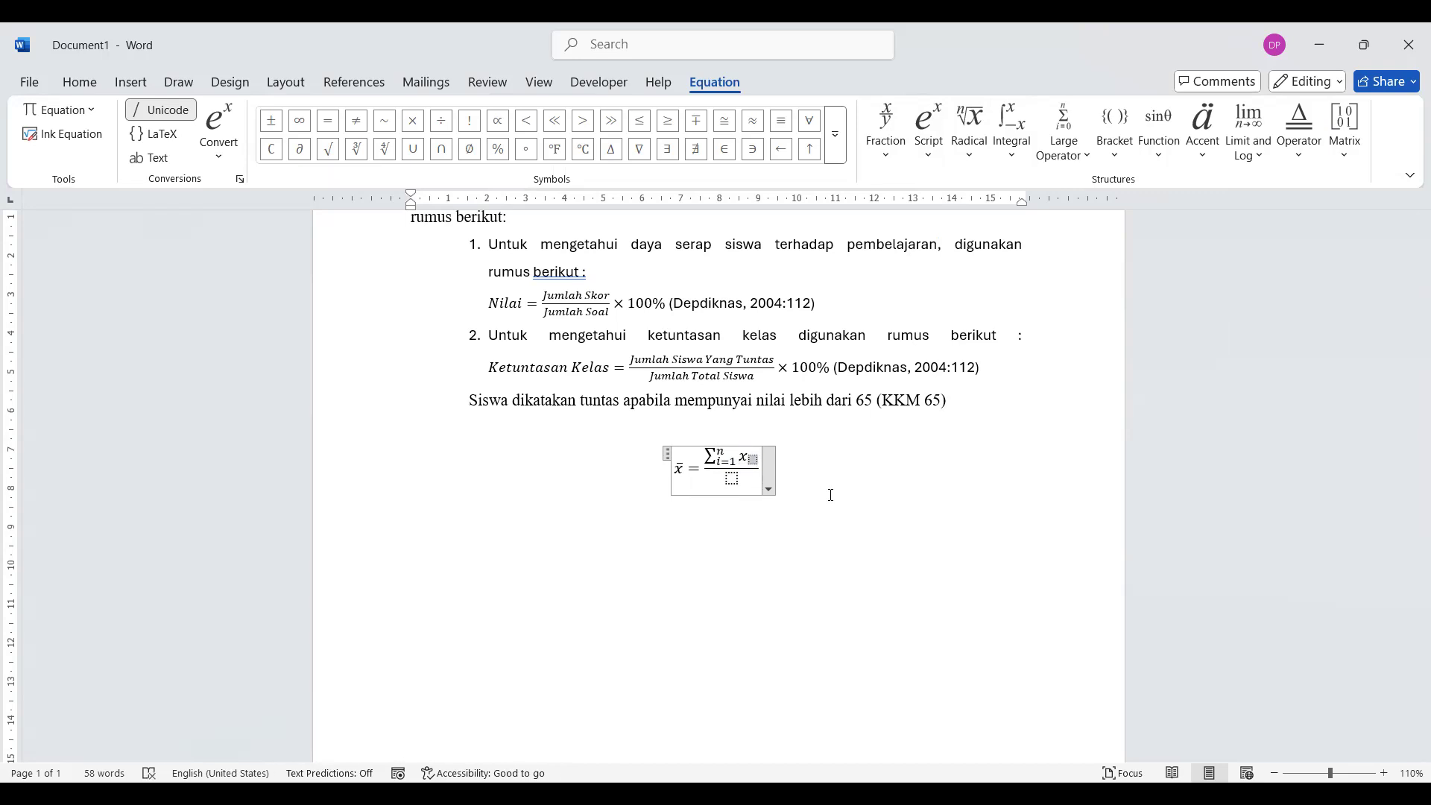
text(i)
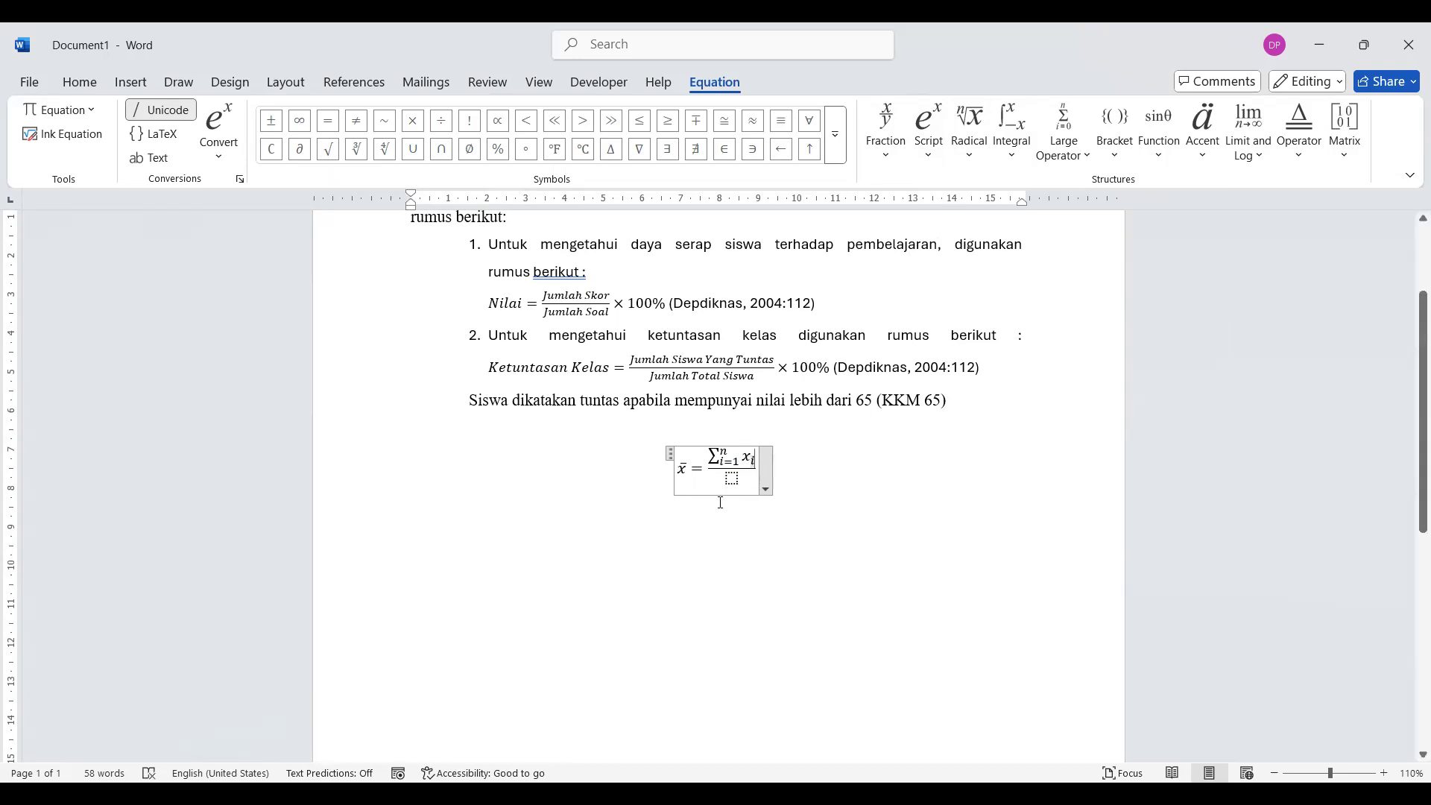
Enter N as the fraction's denominator and leave the equation
click(743, 482)
text(N)
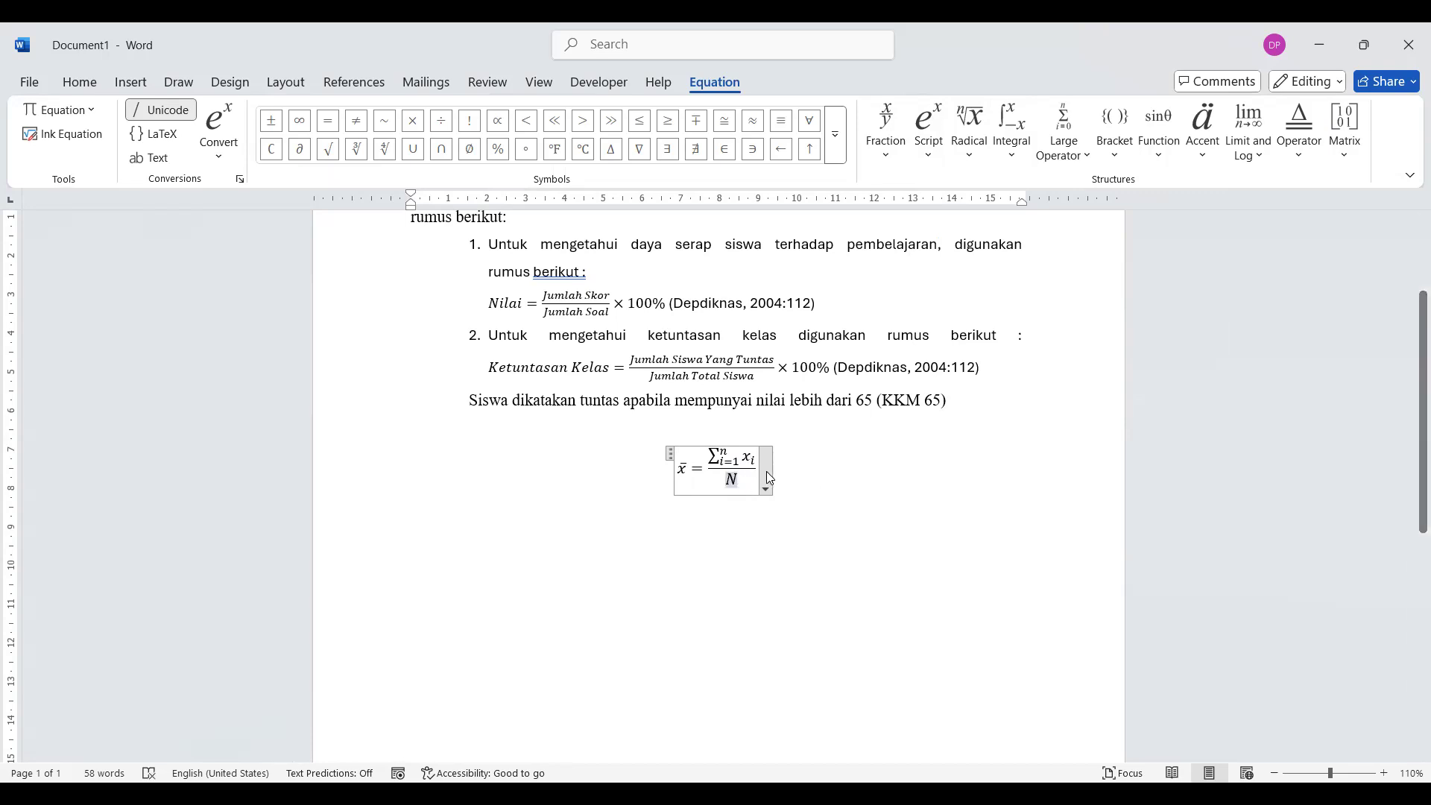
click(953, 457)
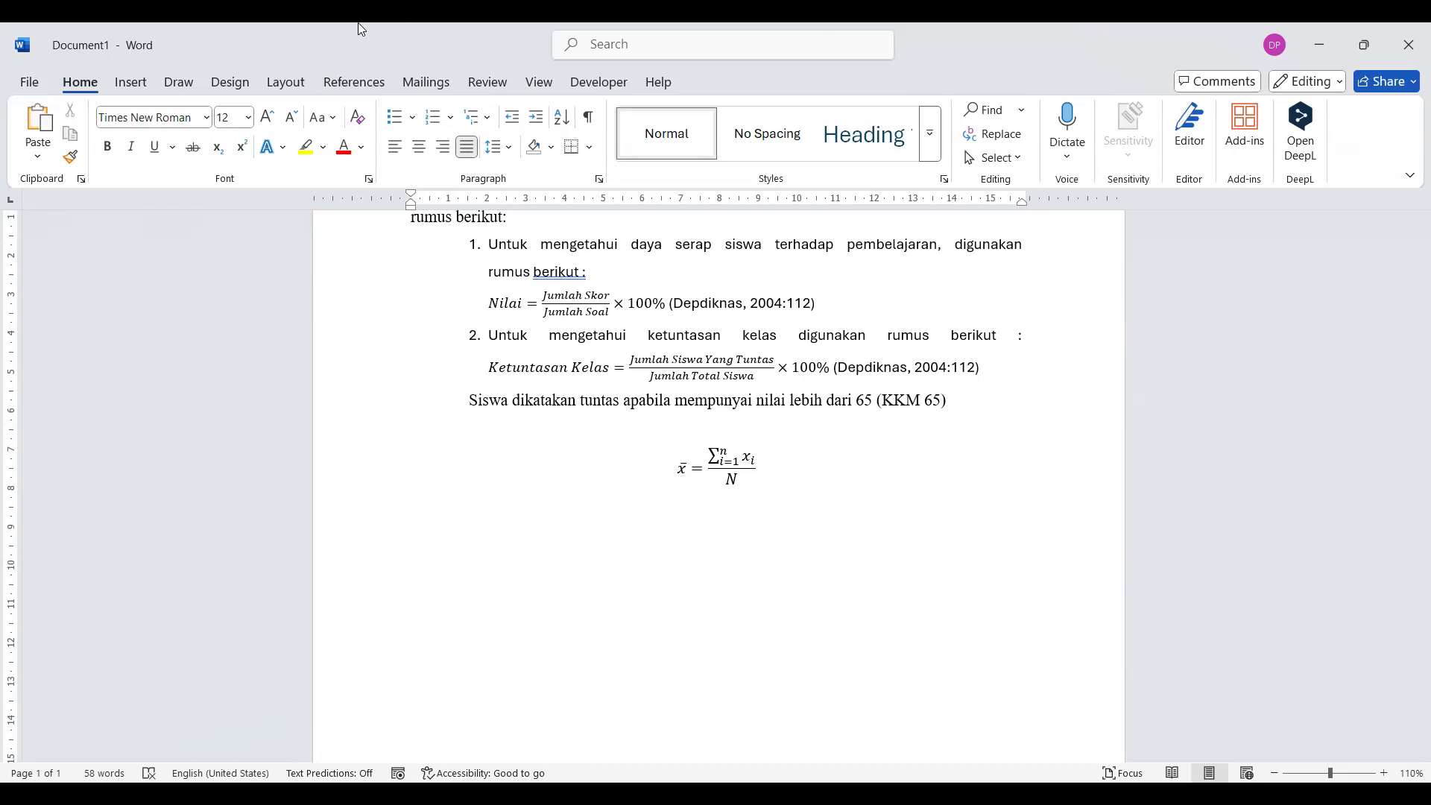
Copy the x̄ symbol to the line below the formula and complete it as "= nilai rata-rata kelas"
drag(696, 471, 679, 469)
key(ctrl+c)
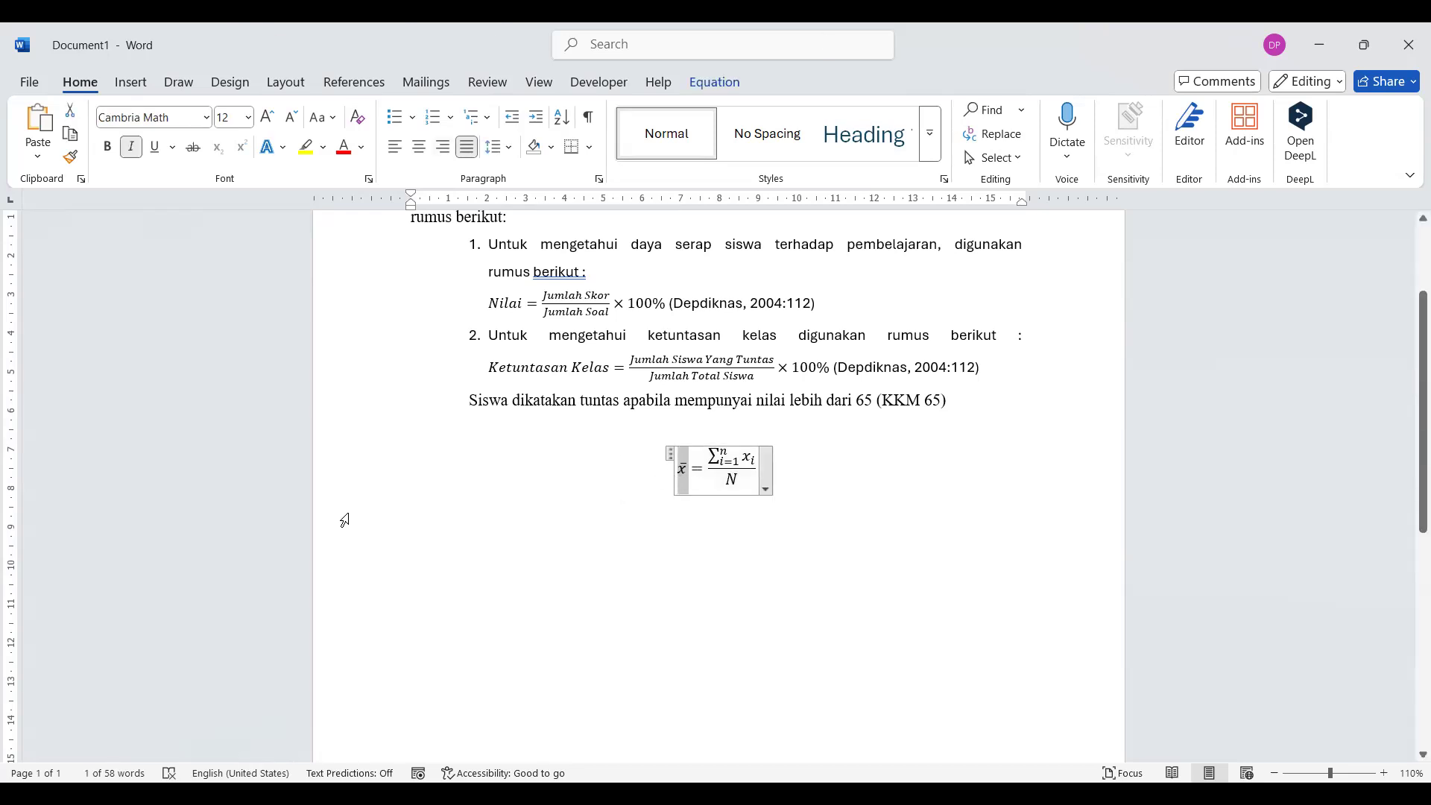
click(415, 537)
key(ctrl+v)
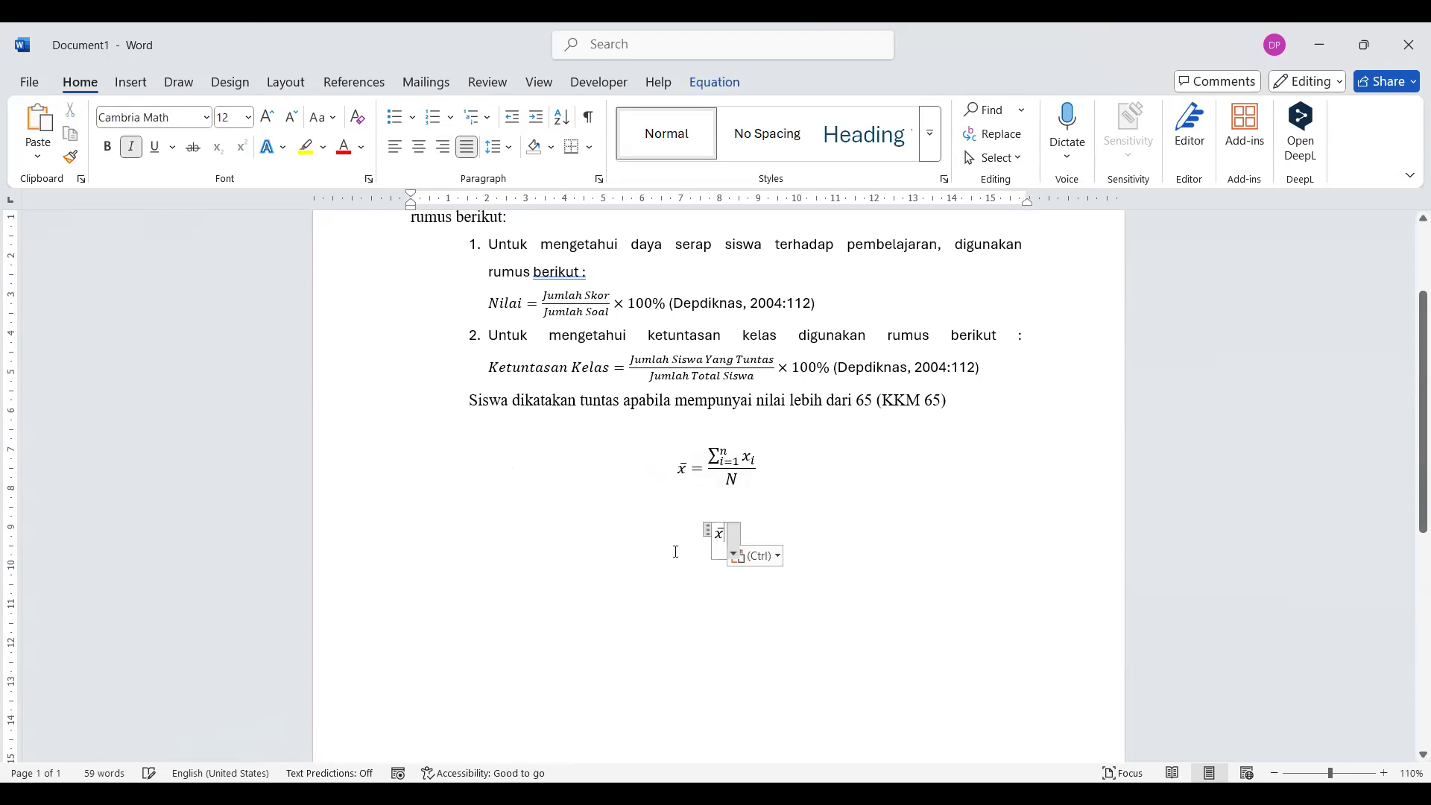
text(=)
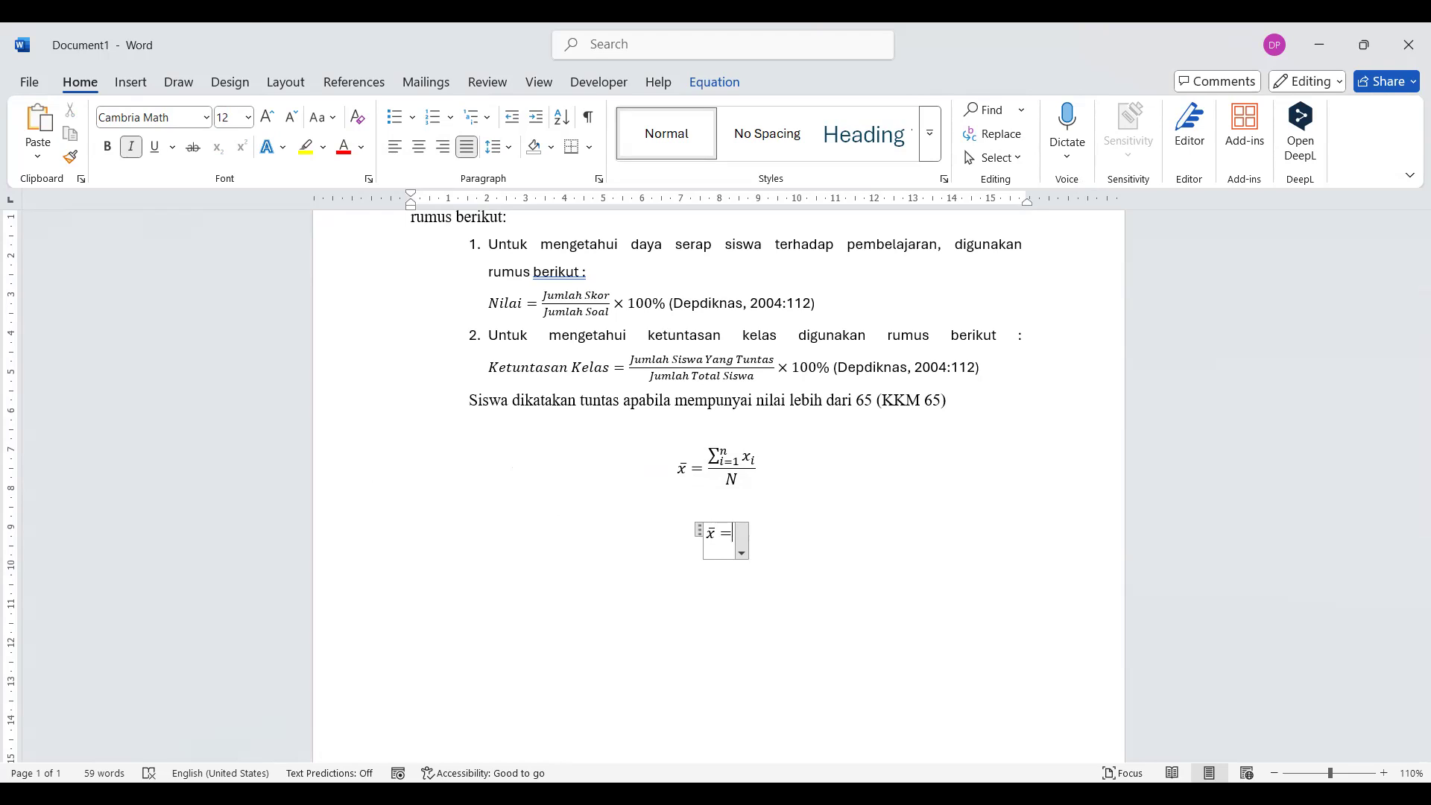
text(nilai r)
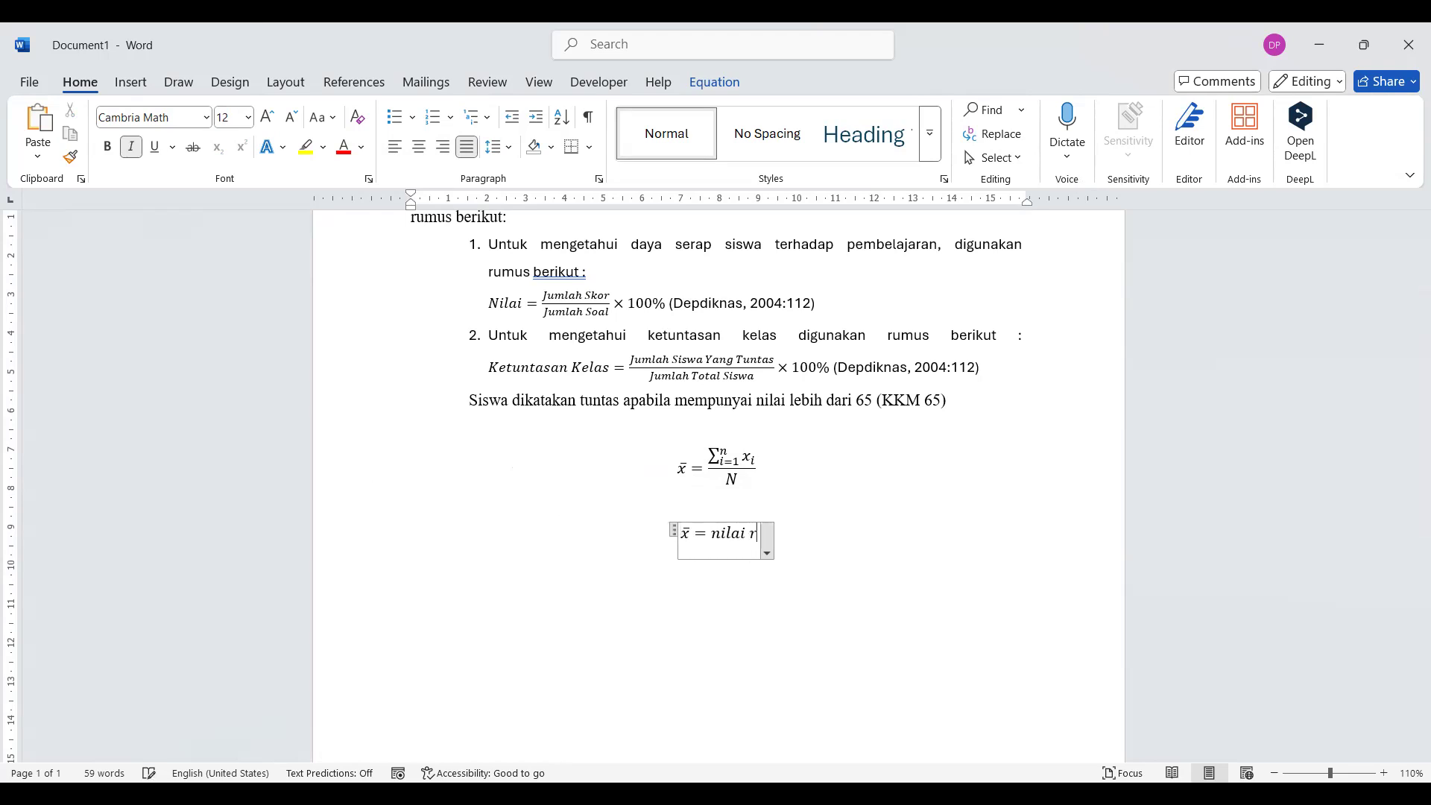
text(ata-rata kelas)
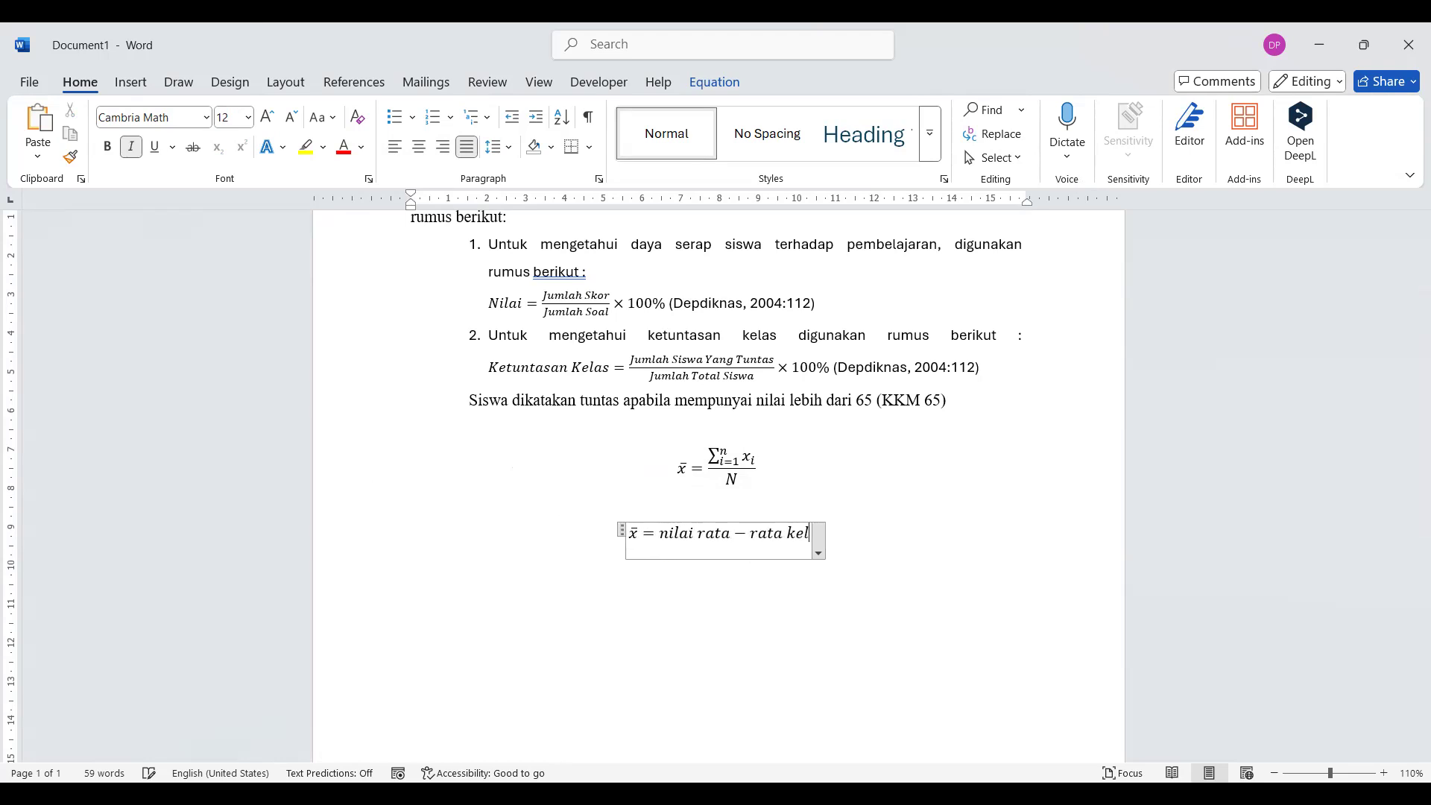
key(Right)
key(Right)
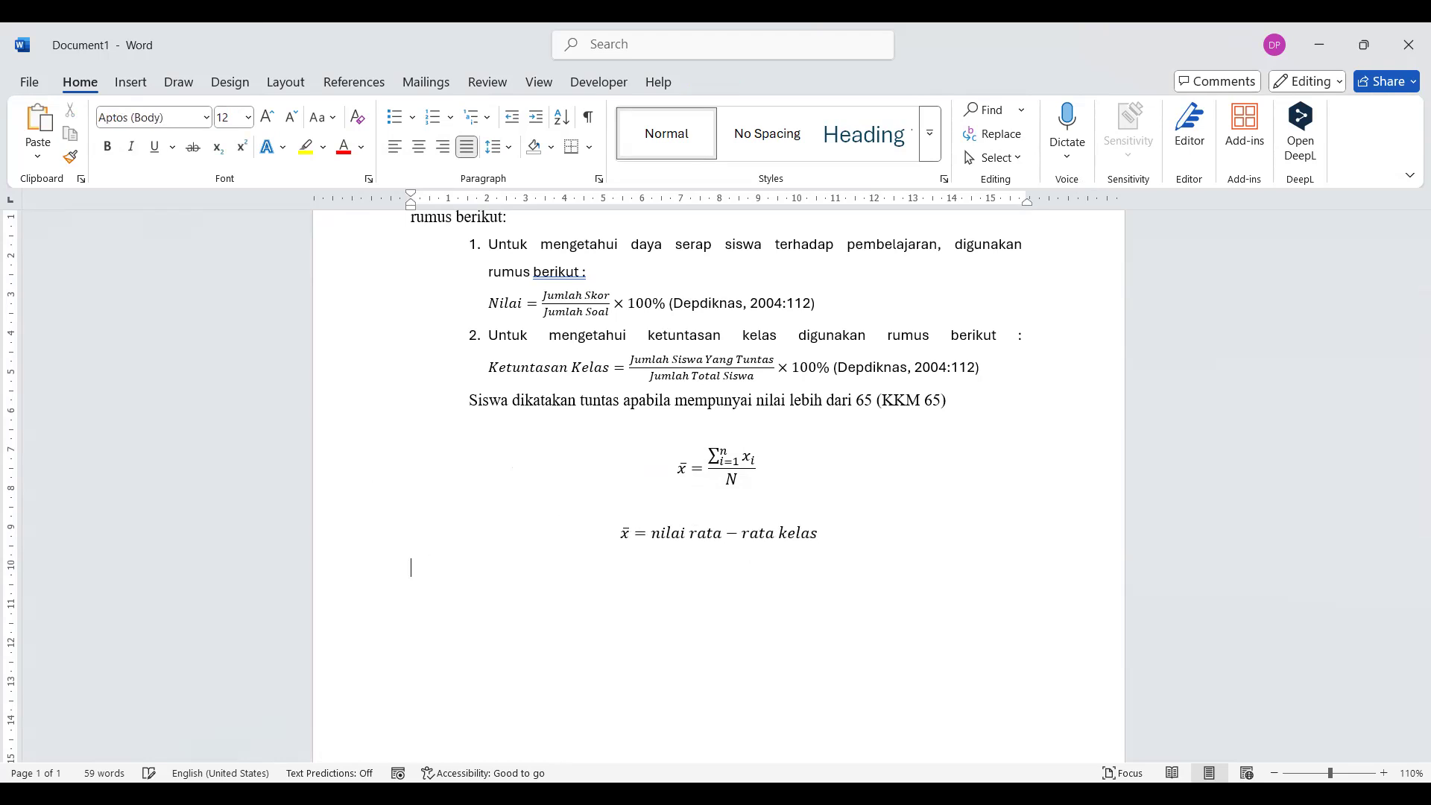
Try pasting the copied x̄ symbol on the line below the definition, and undo it
key(ctrl+v)
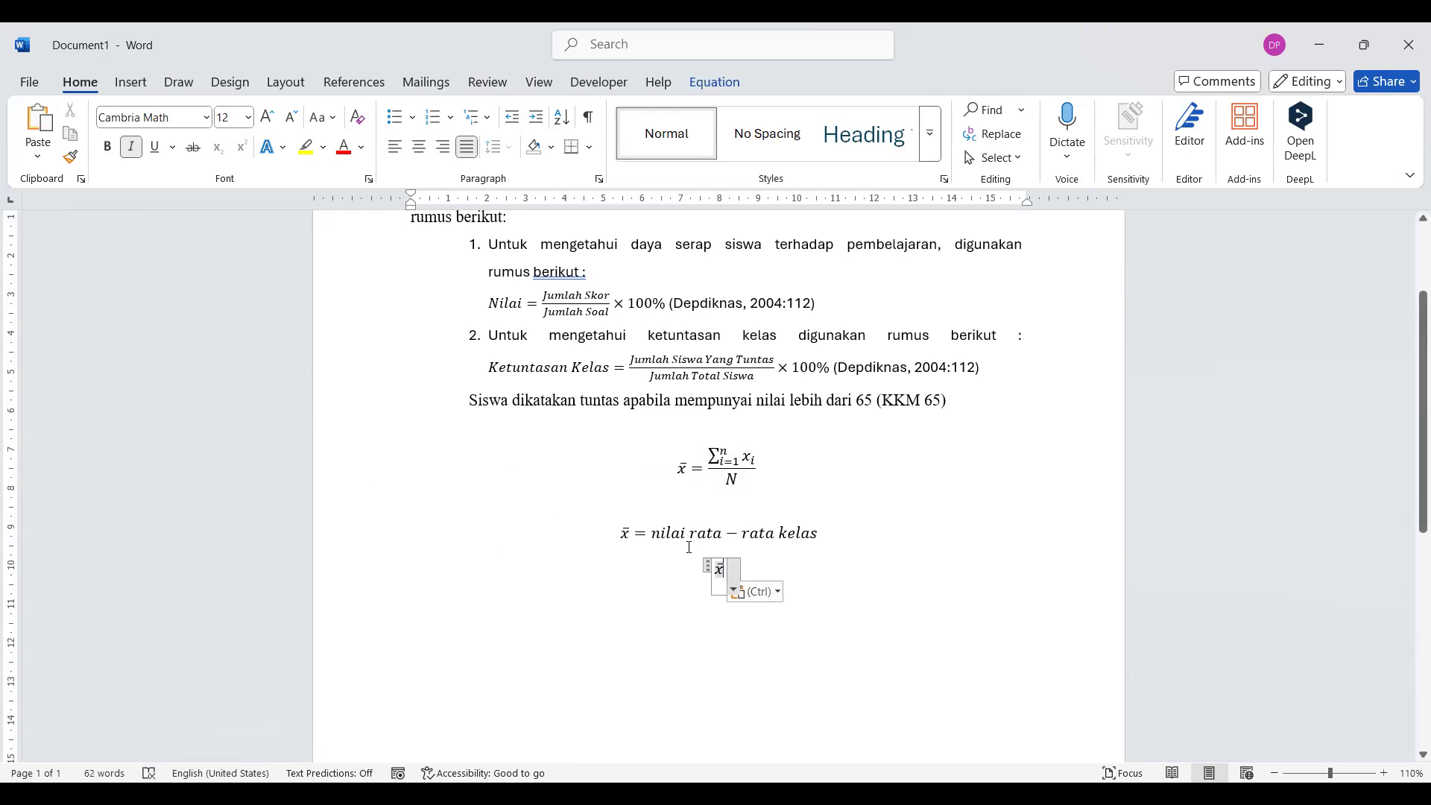
key(ctrl+z)
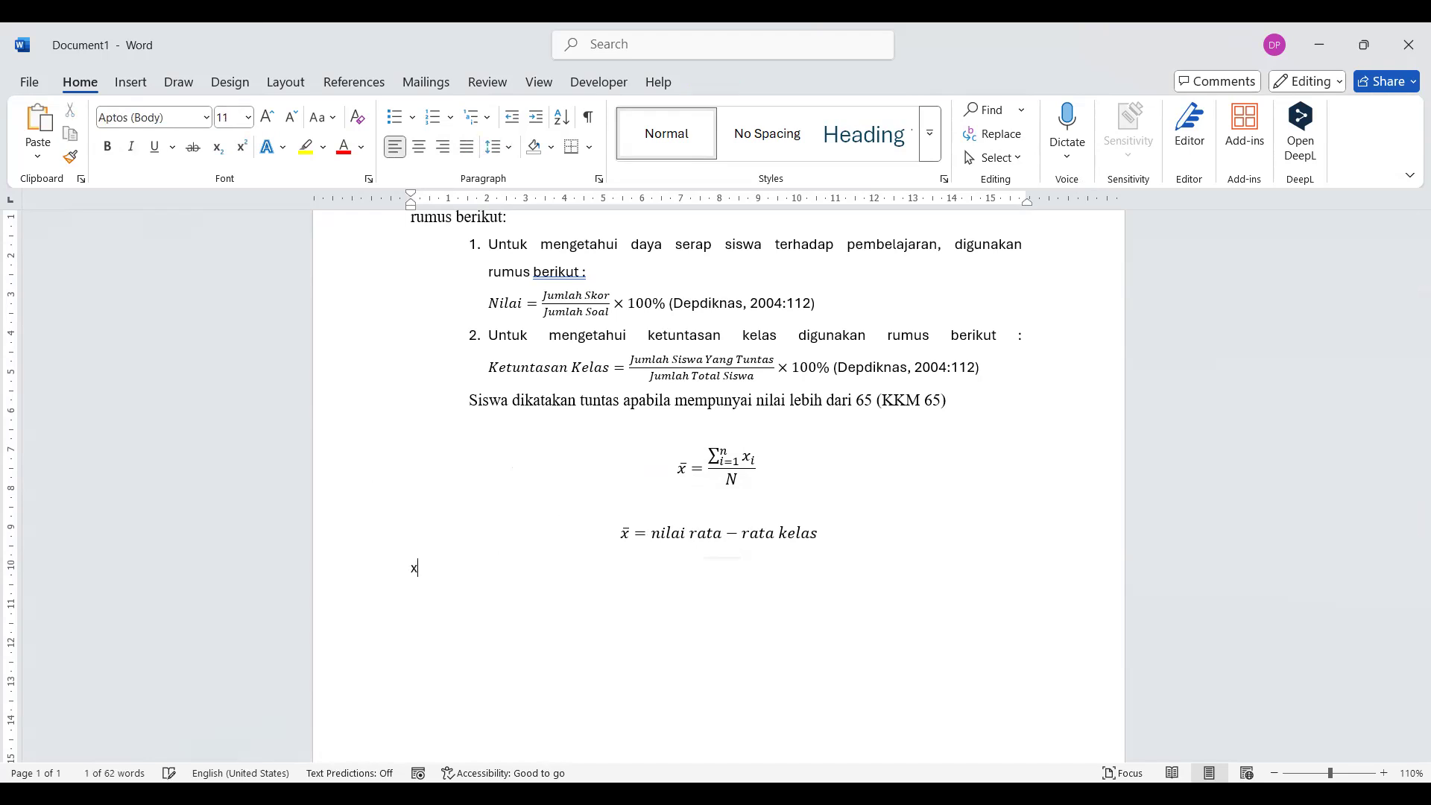
Add the equation line "x_i = nilai setiap siswa", with i as subscript, below the x̄ definition and start a new line
key(Left)
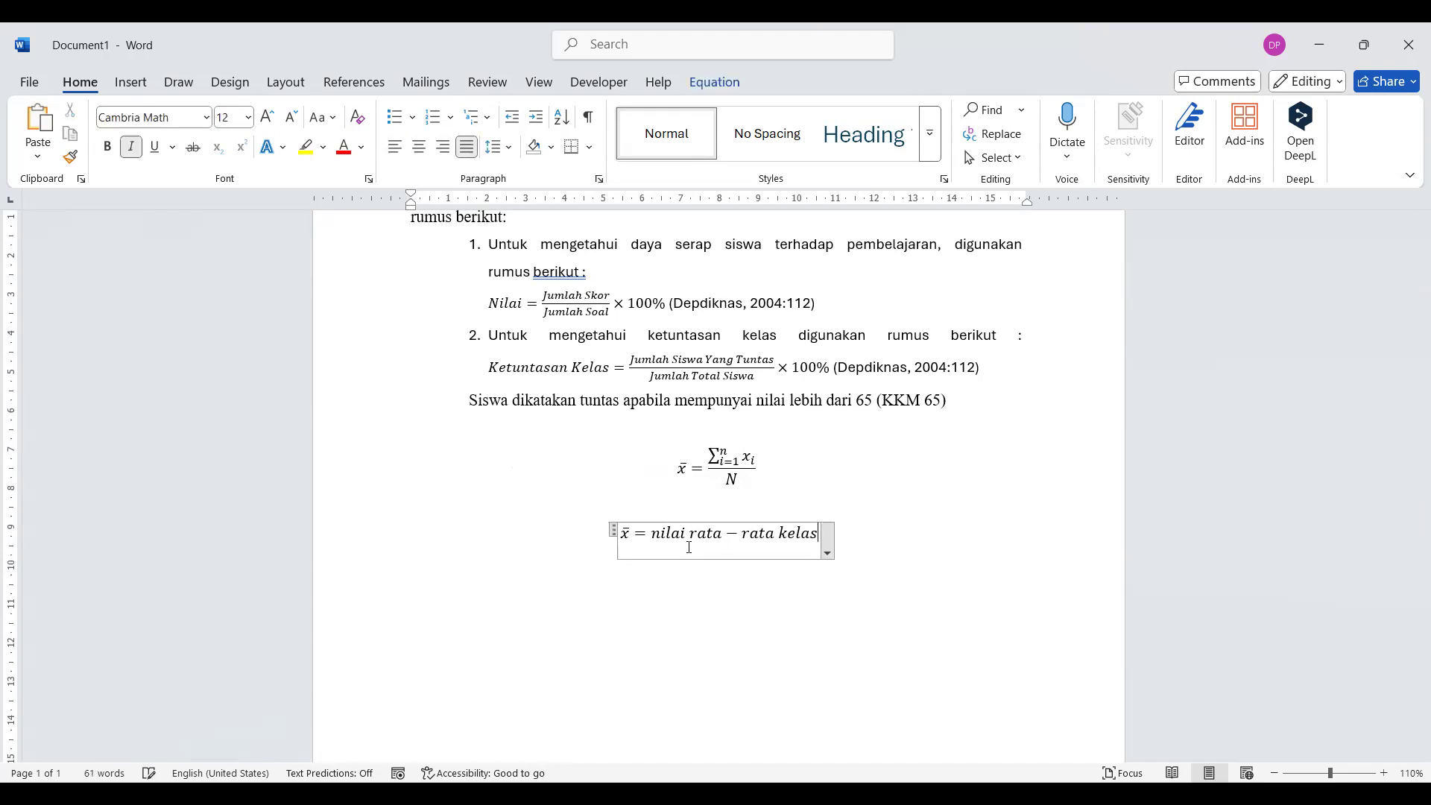
key(Return)
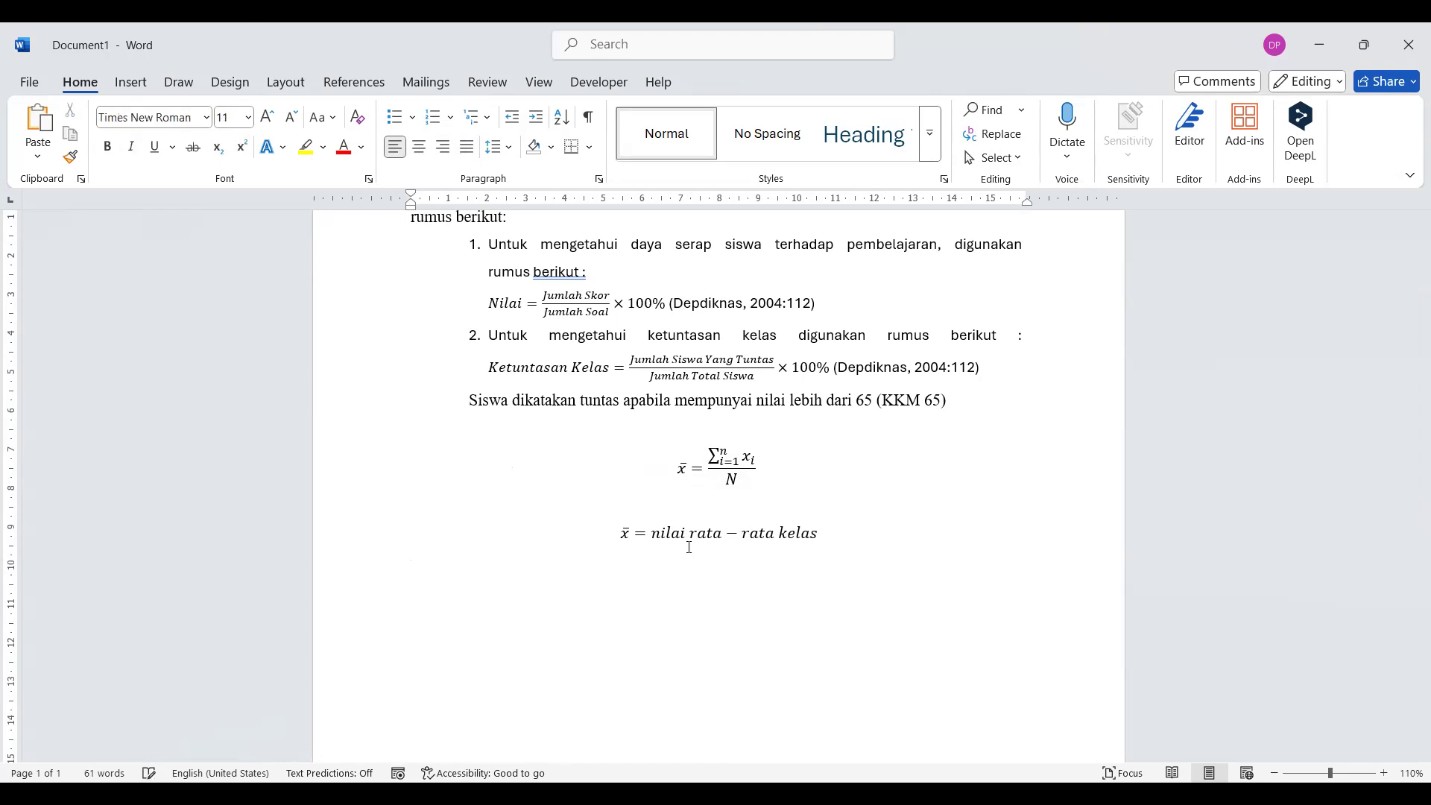
key(ctrl+v)
key(BackSpace)
text(x_i =)
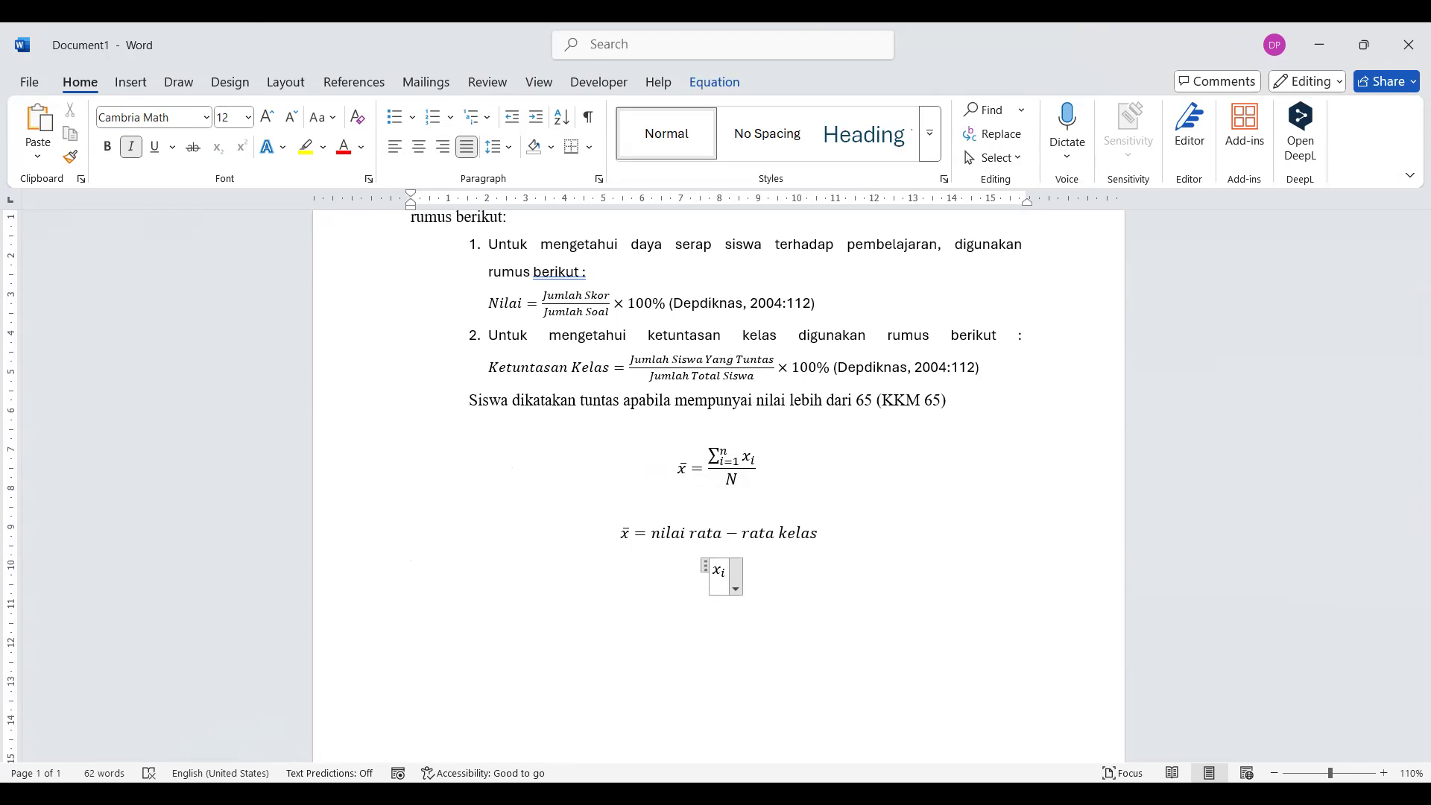
text( nilai se)
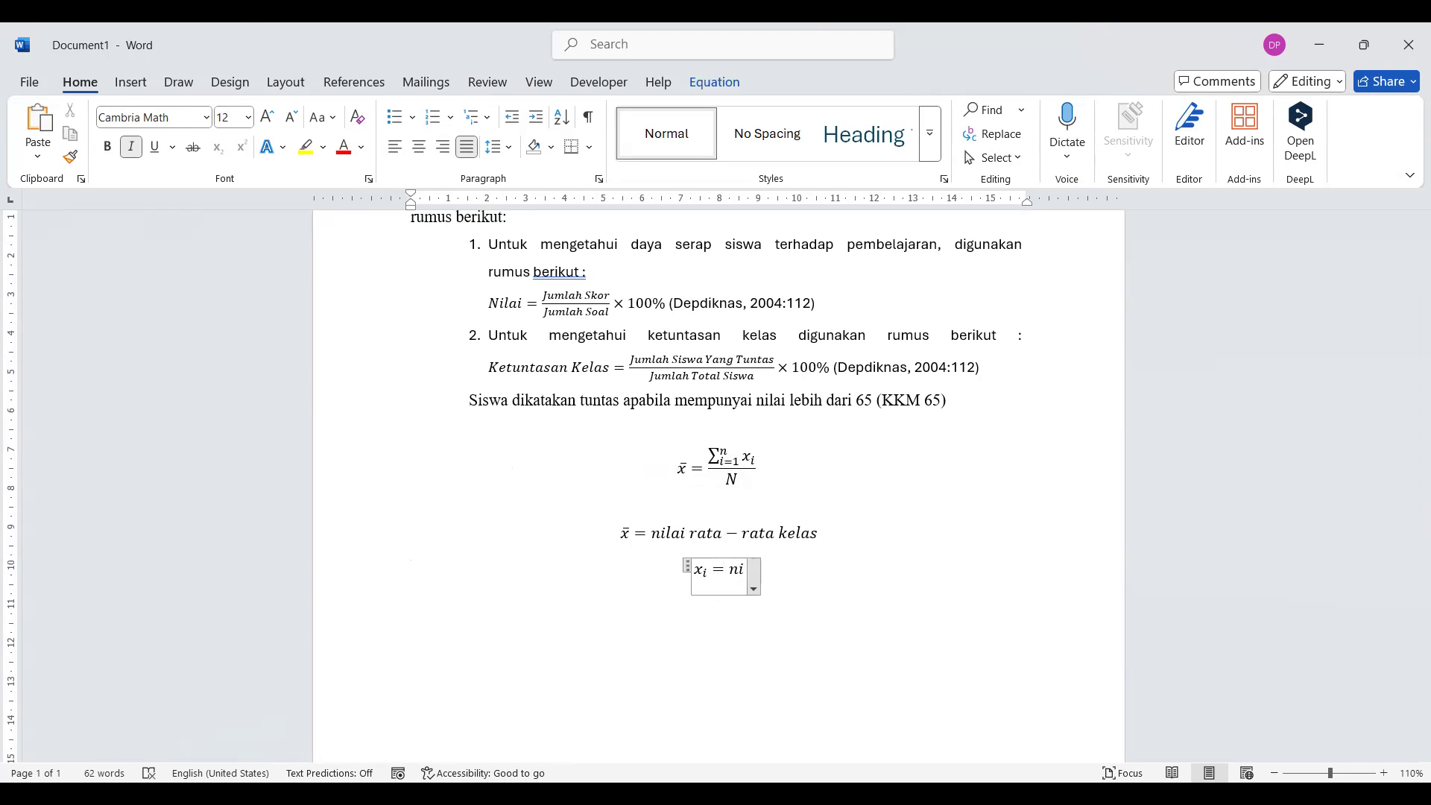
text(siswa)
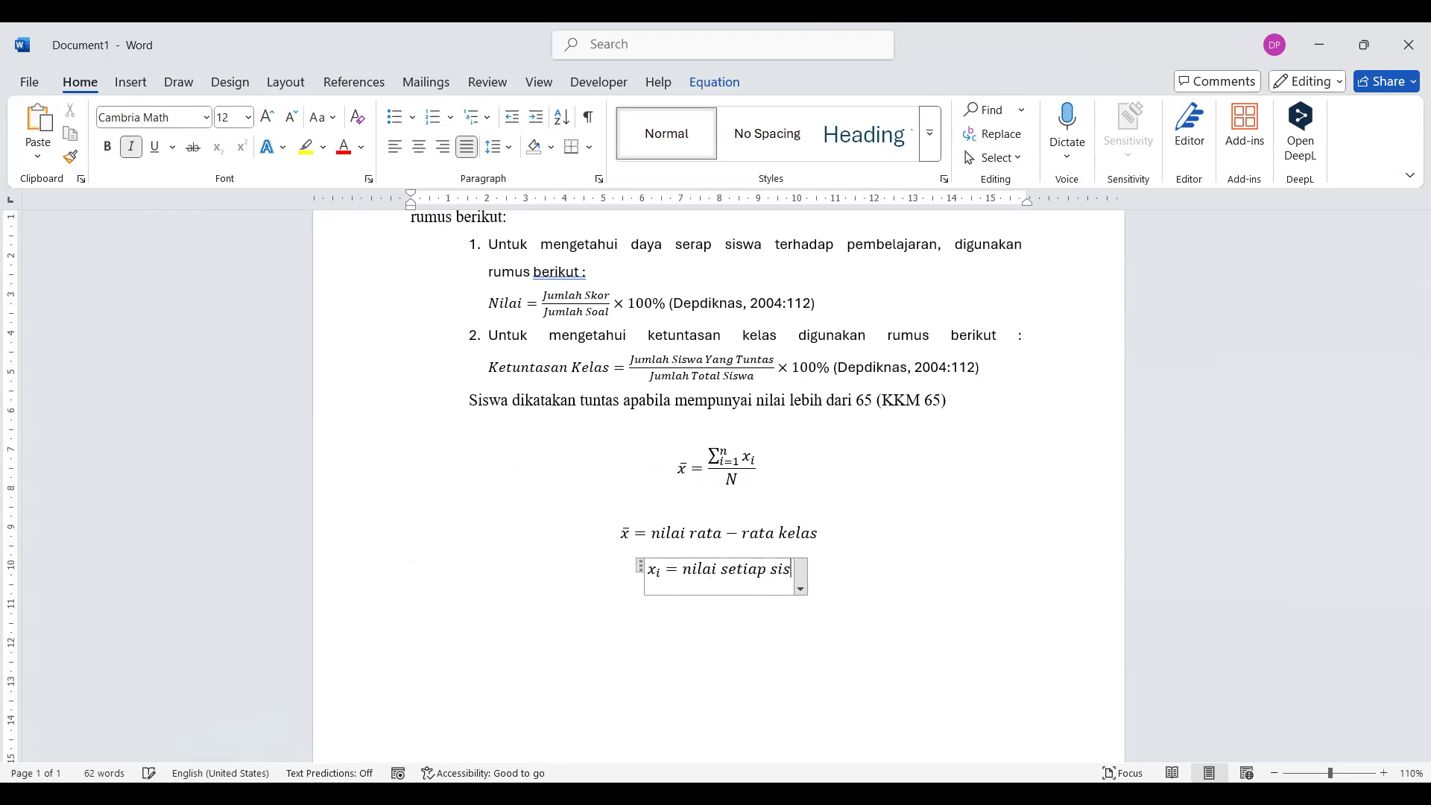
key(Right)
key(Return)
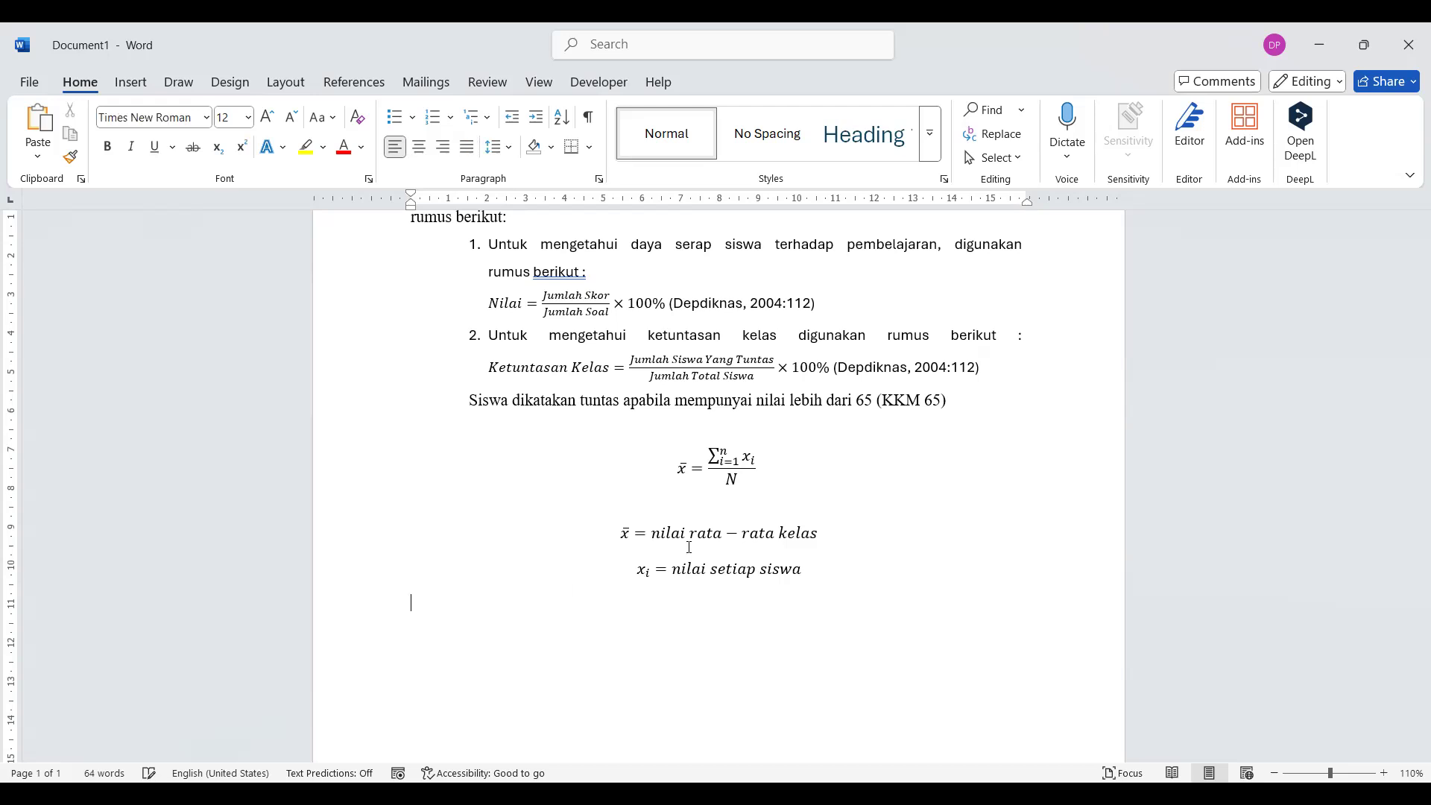
Add a third definition as an equation below, reading "N = jumlah siswa"
key(ctrl+v)
key(BackSpace)
key(BackSpace)
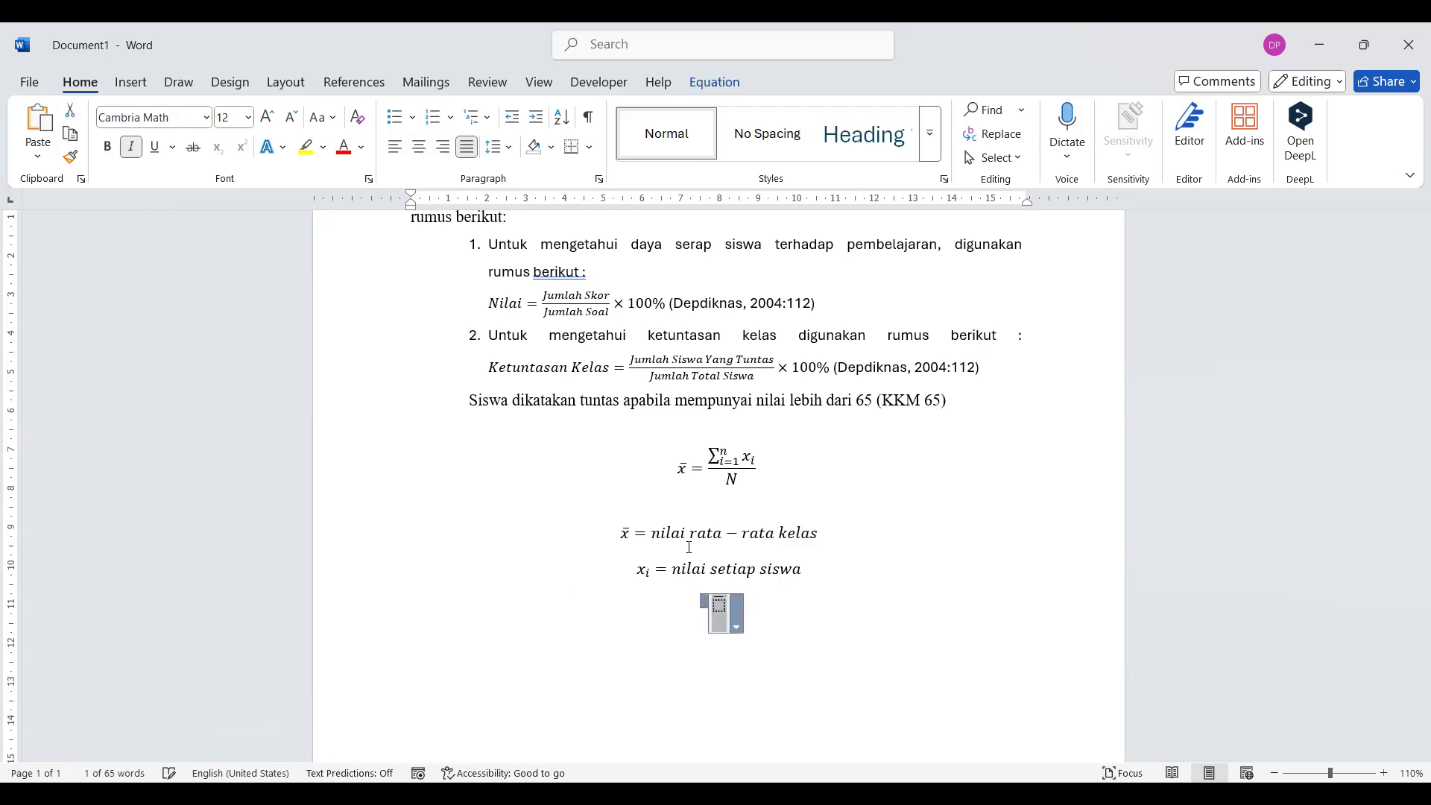
text(N = jumlah siswa)
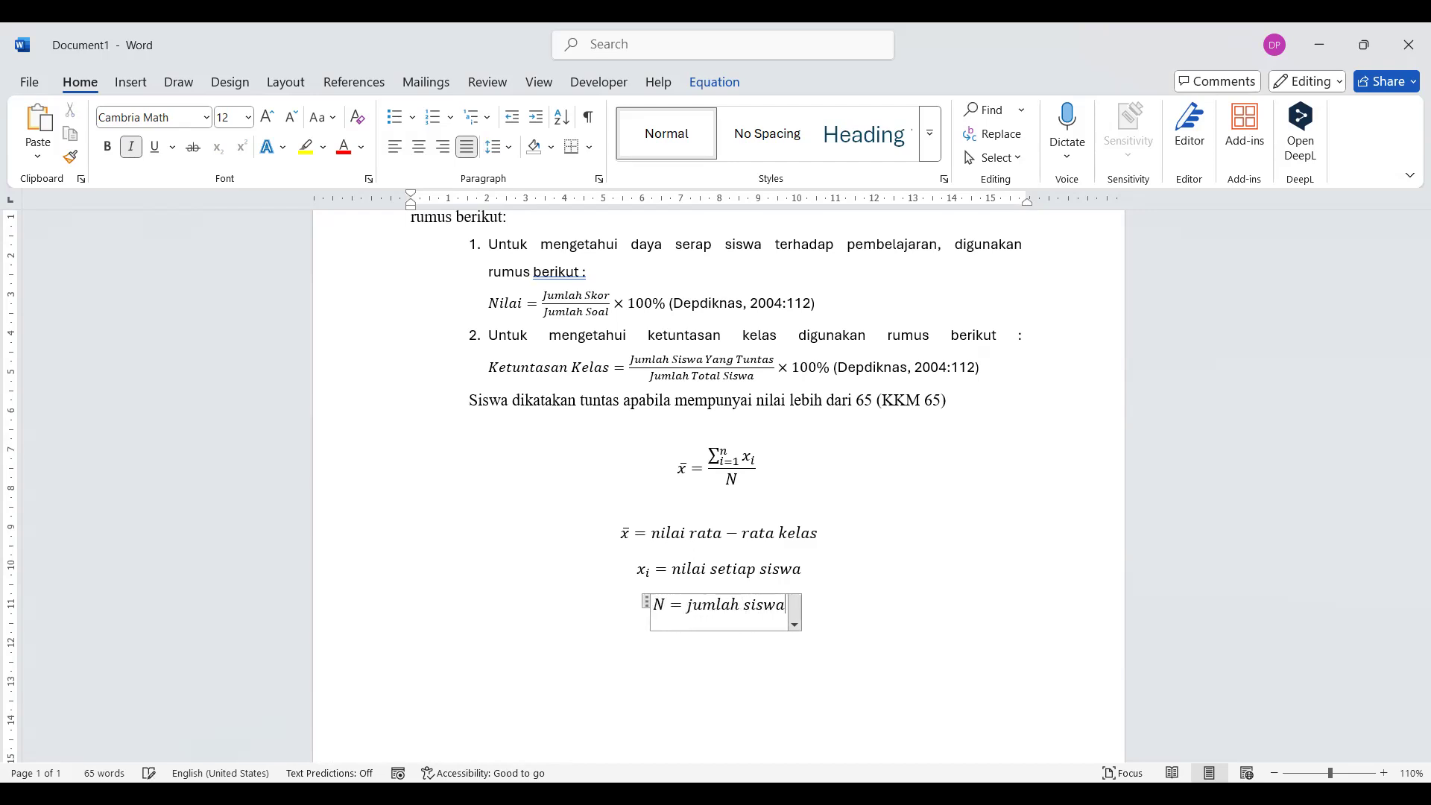
Left-align the three symbol definitions below the formula
click(322, 534)
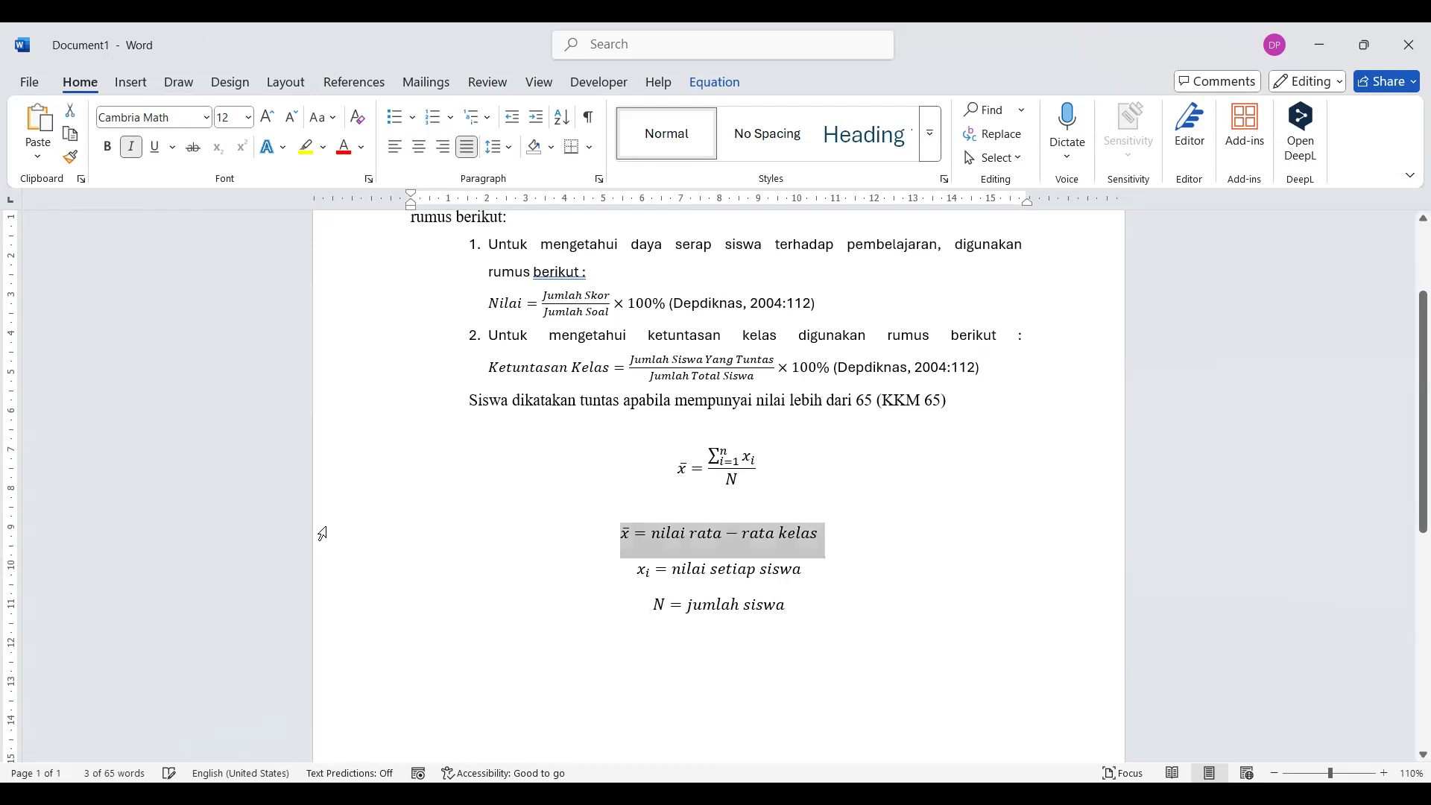
drag(322, 534, 367, 620)
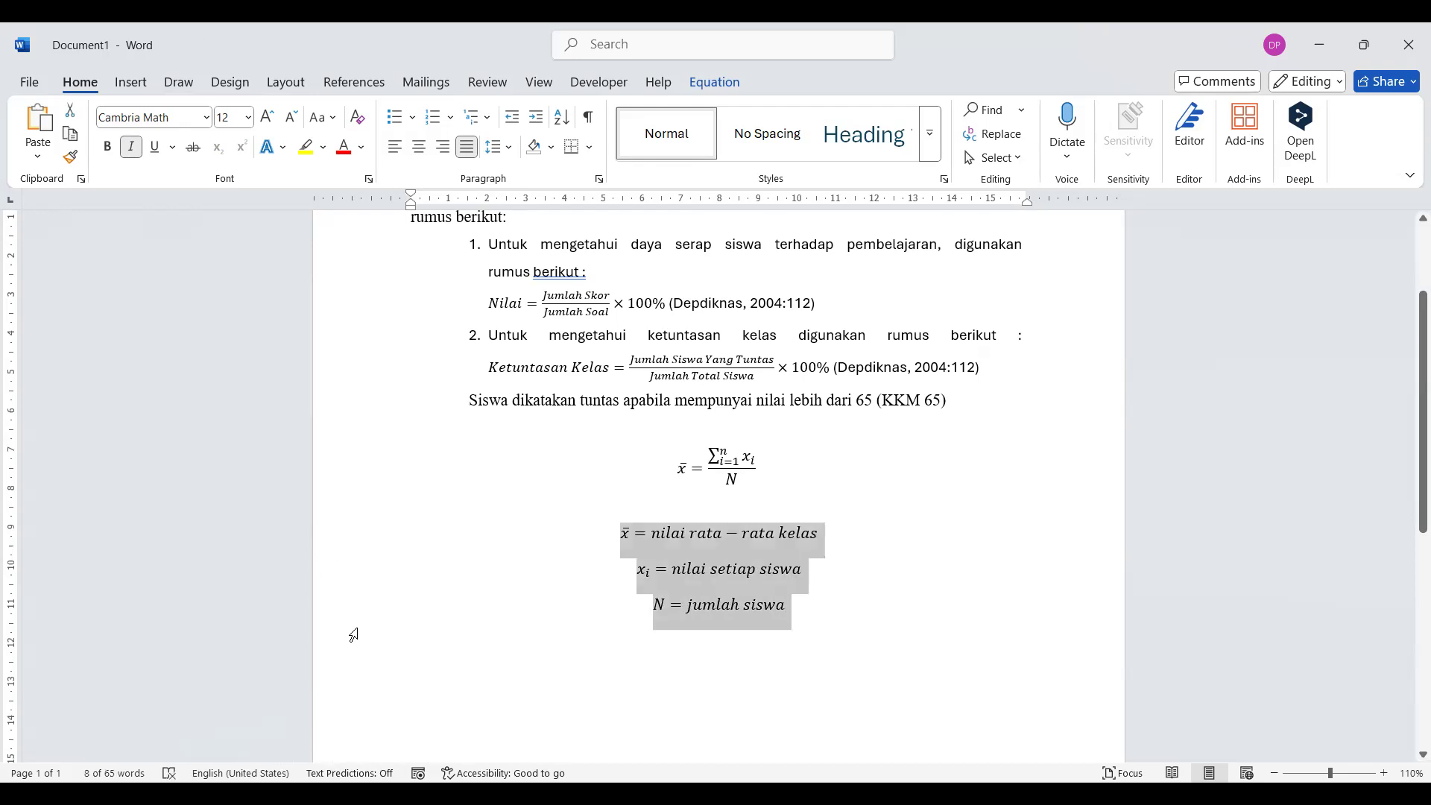
key(ctrl+l)
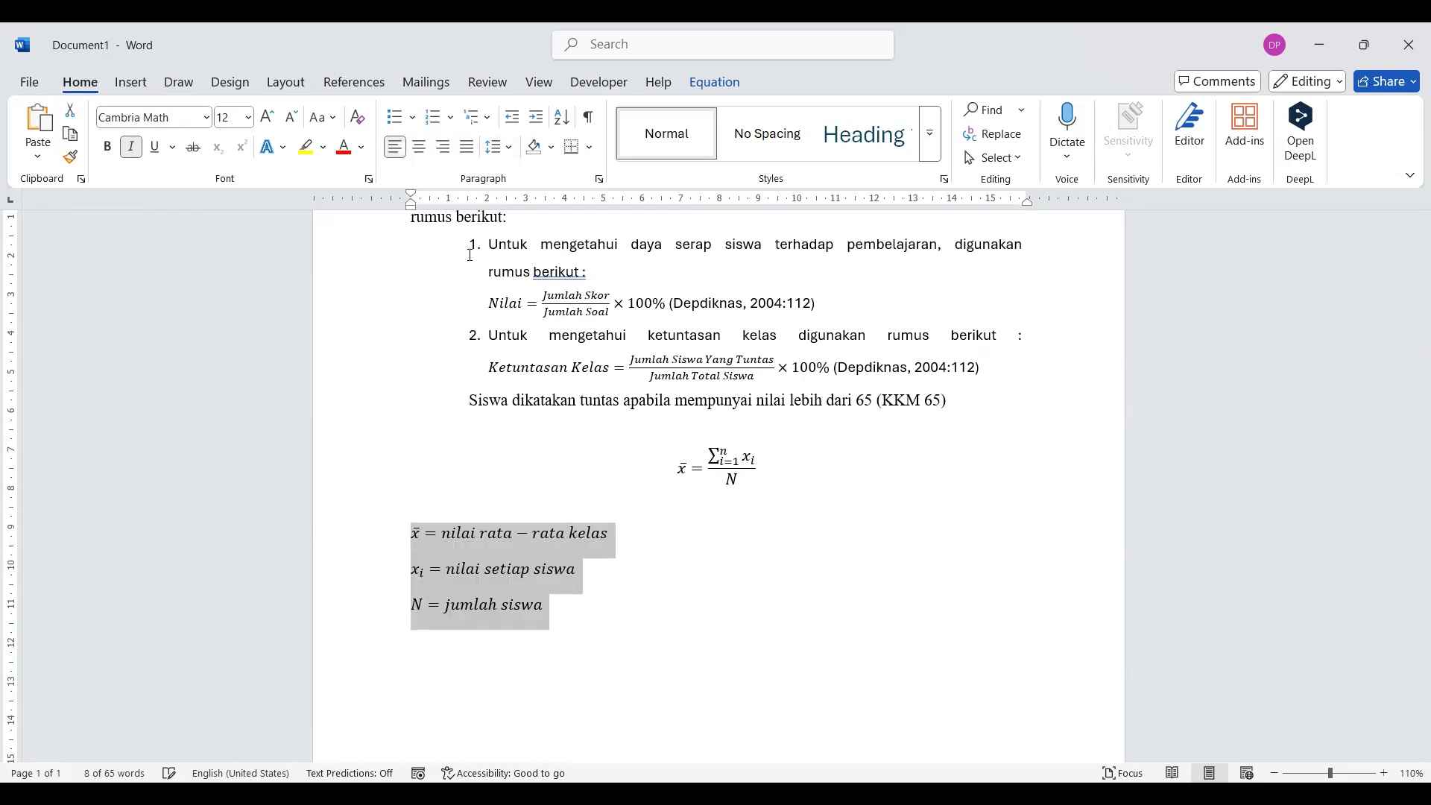
click(623, 639)
Delete all the text and formulas above the class average formula, including the empty line
drag(1062, 421, 217, 243)
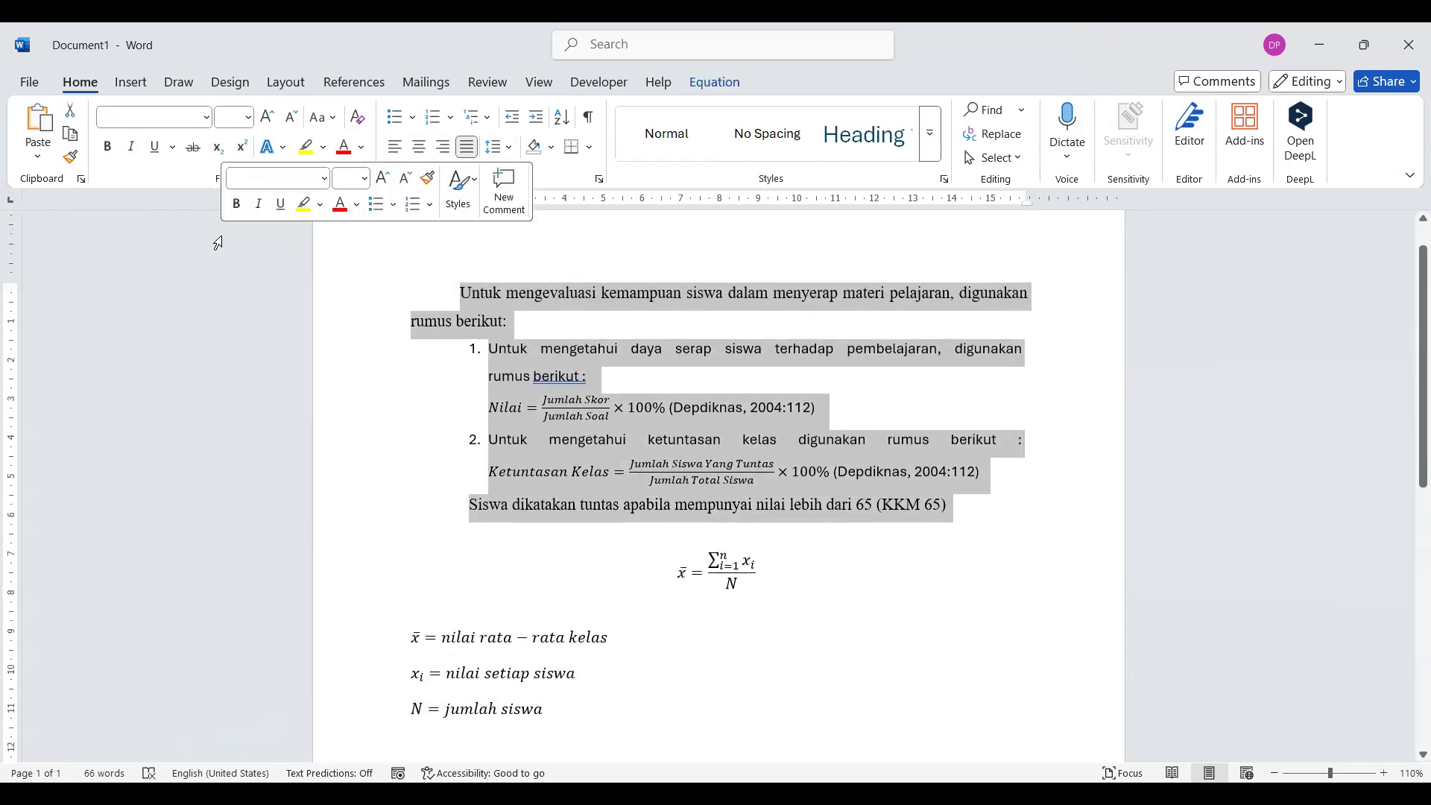
key(Delete)
key(Delete)
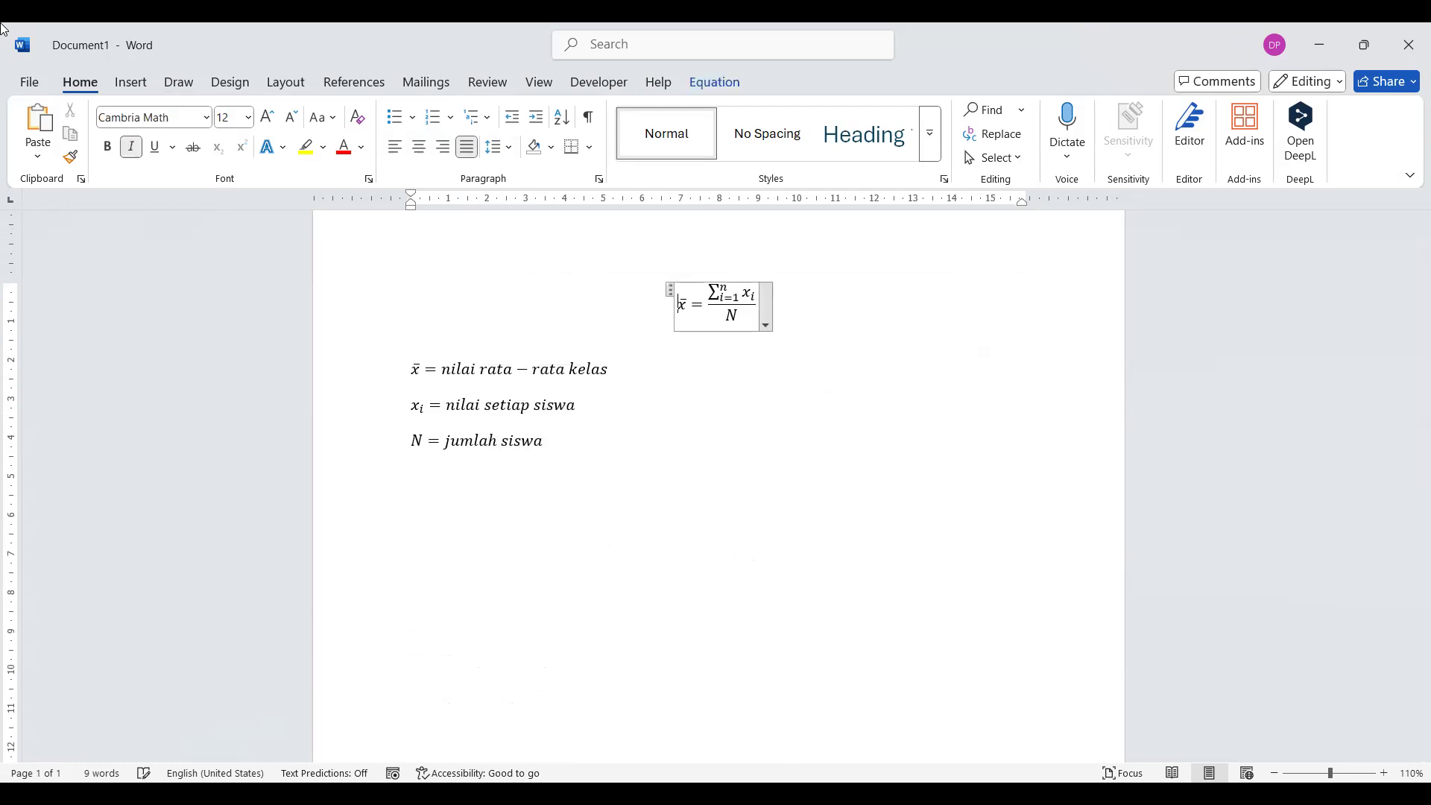
click(46, 425)
click(542, 412)
click(655, 502)
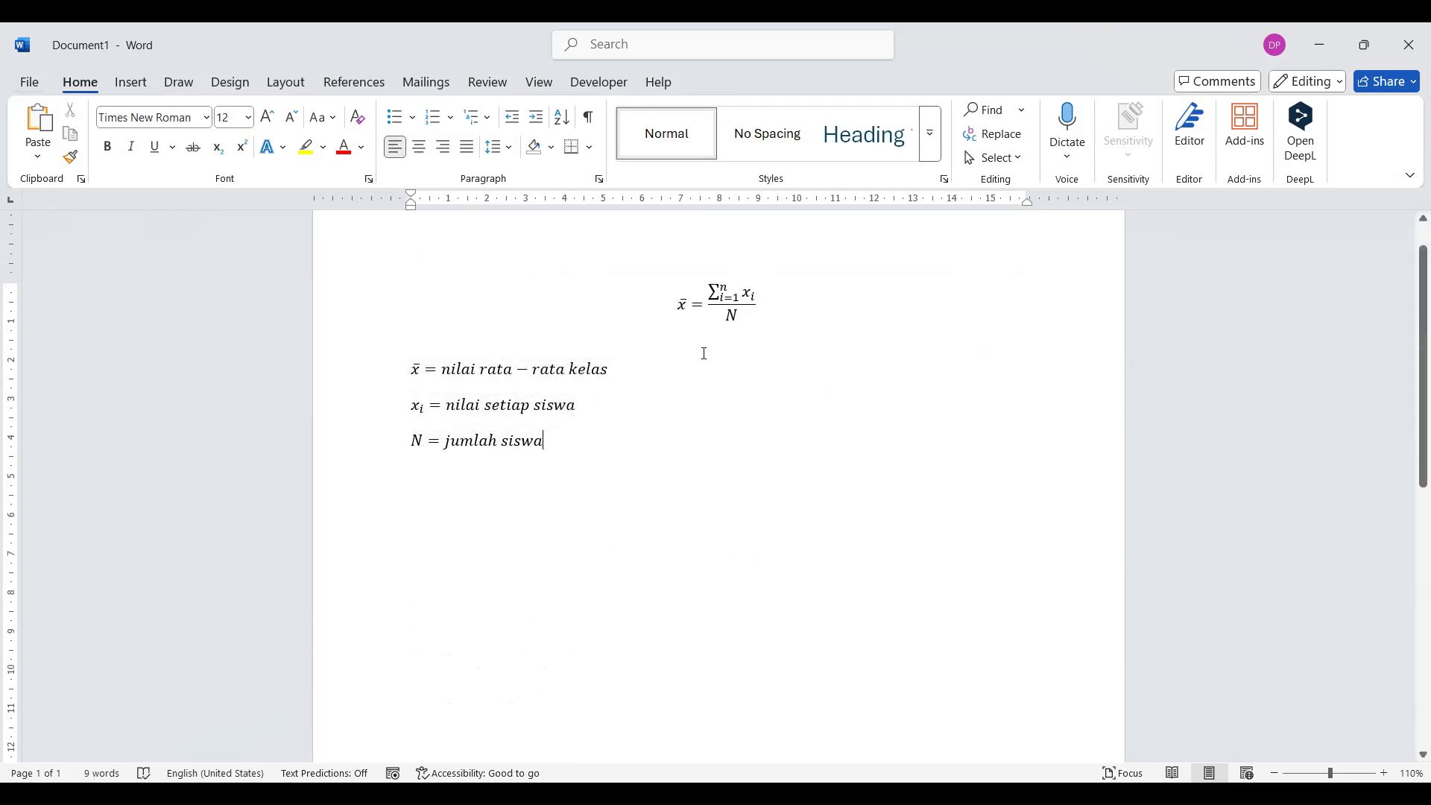
Insert the word "Dimana" as plain text in front of the x̄ definition
click(699, 377)
key(Home)
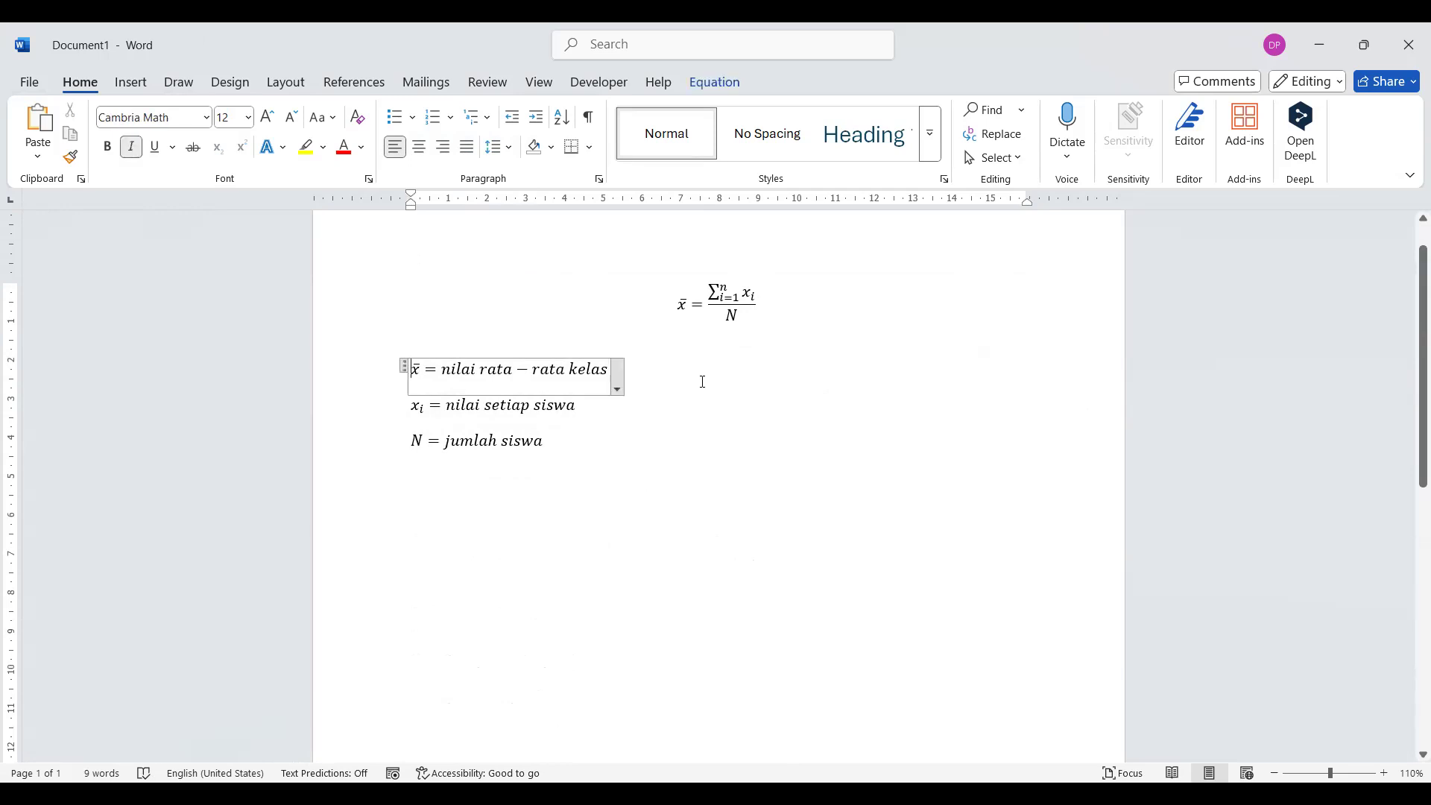
key(Left)
text(Denga)
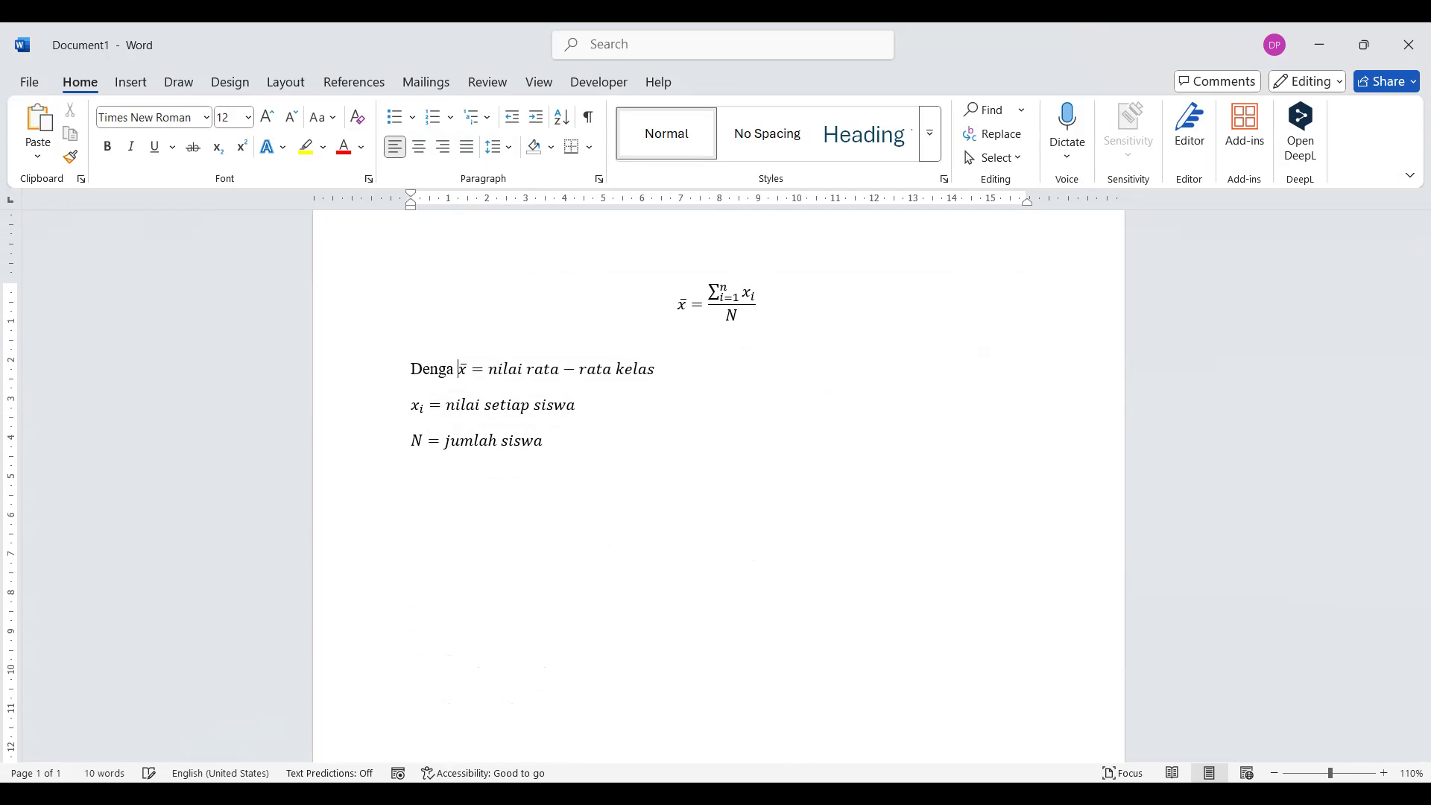
key(shift+Home)
text(dimana)
key(End)
key(Right)
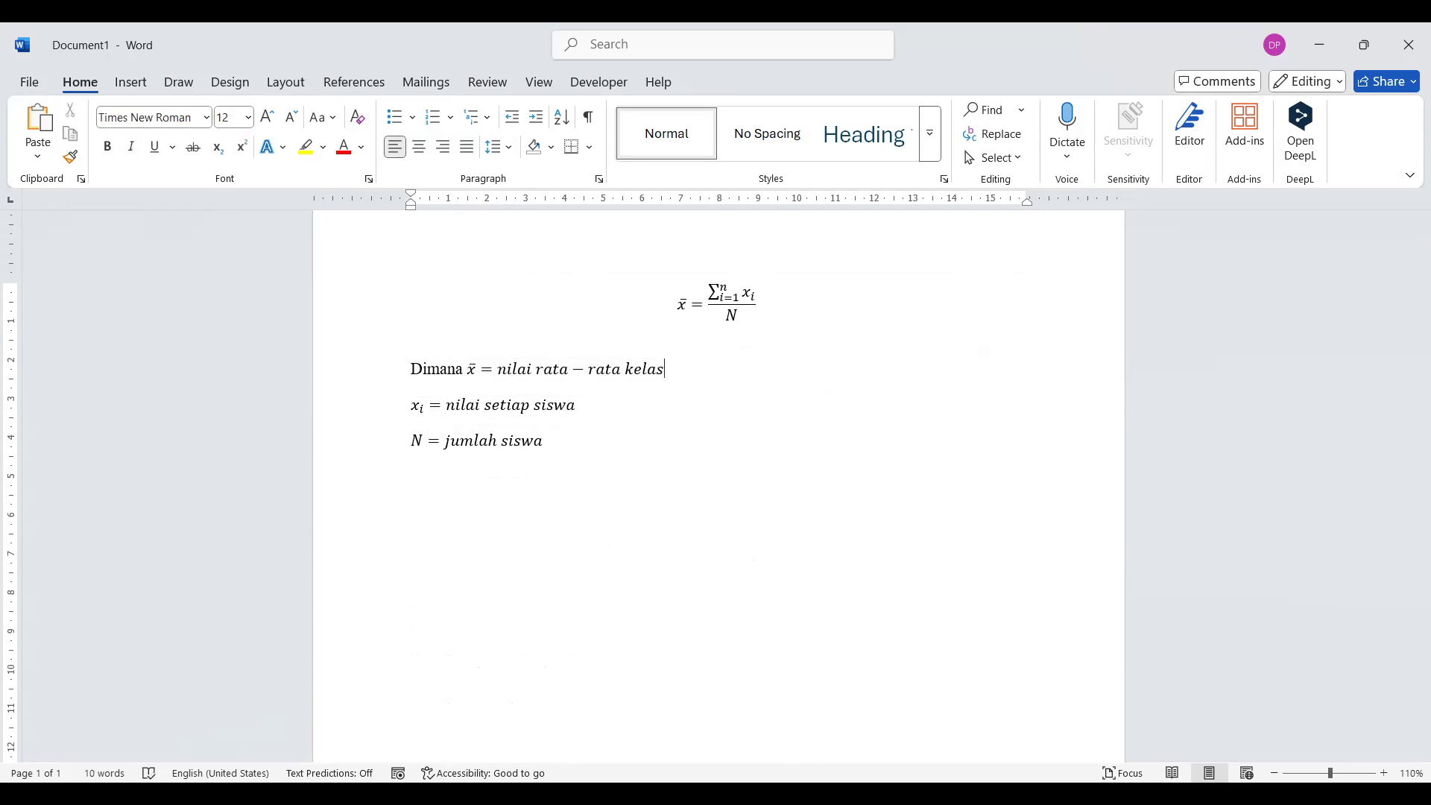
Join the three definitions into one line, separated by semicolons, with "dan" before the N definition
text(;)
key(Delete)
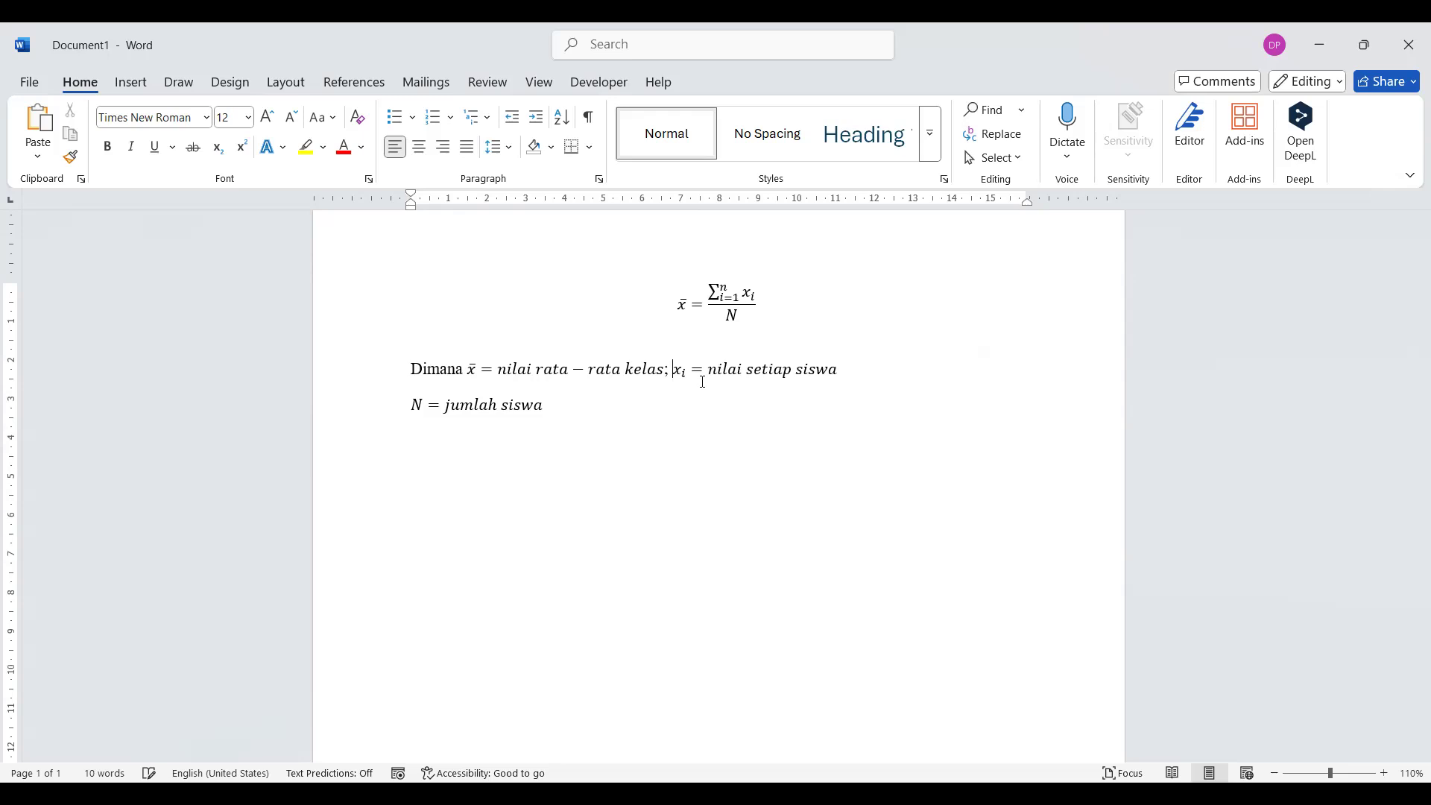
key(End)
key(Right)
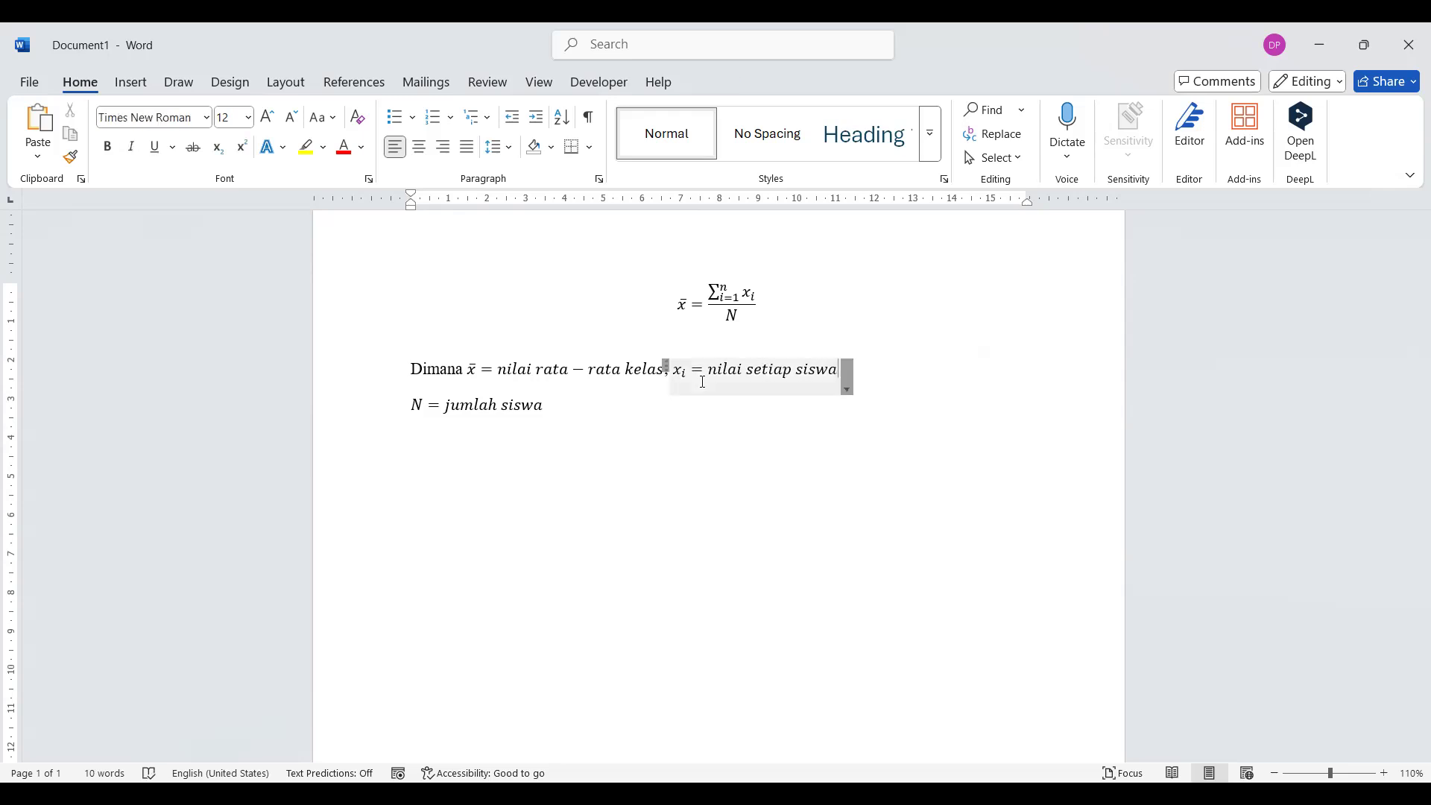
text(;)
key(BackSpace)
key(Right)
text(;)
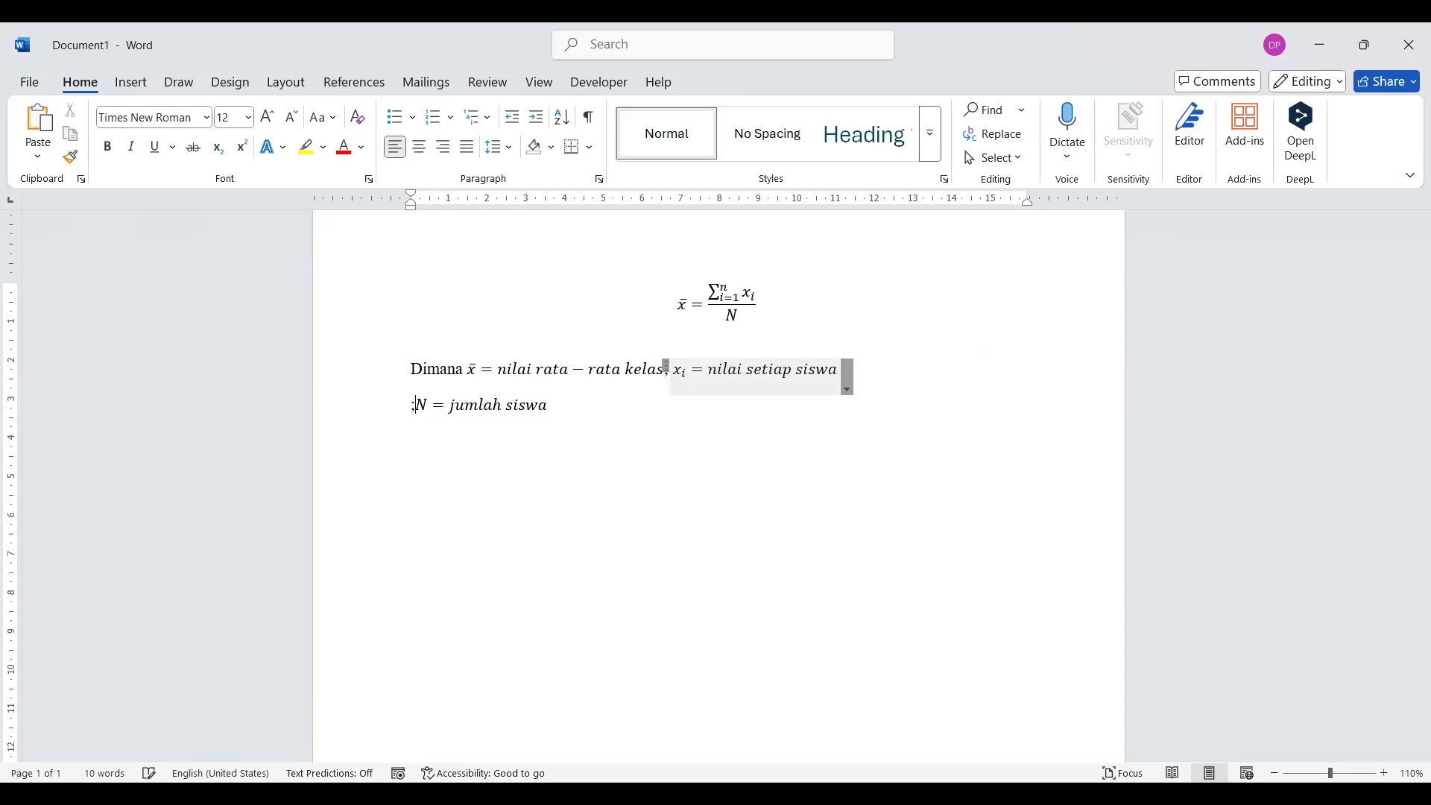
key(BackSpace)
text(;)
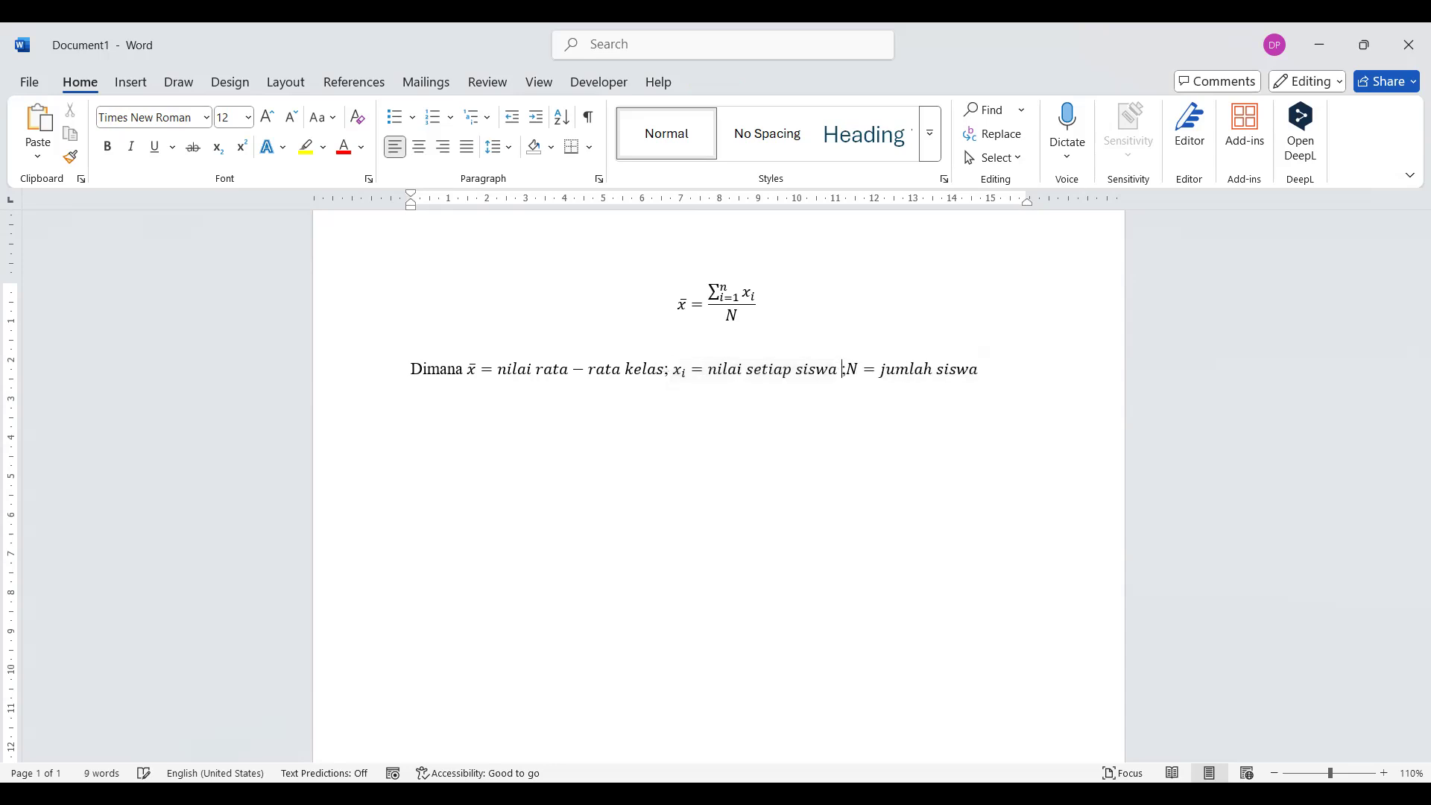
text(dan)
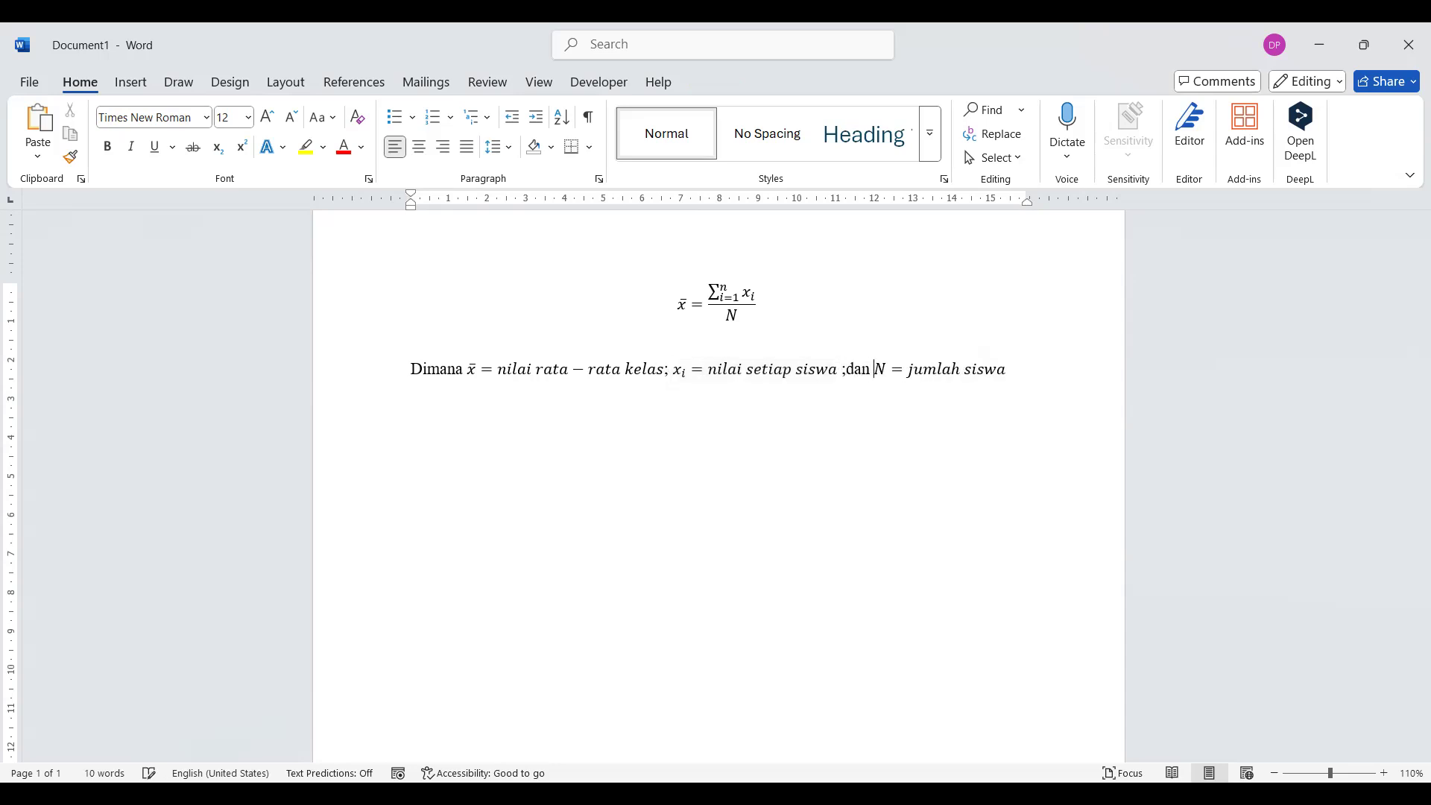
End the joined definition line with a period after "jumlah siswa"
click(977, 370)
key(Right)
key(Left)
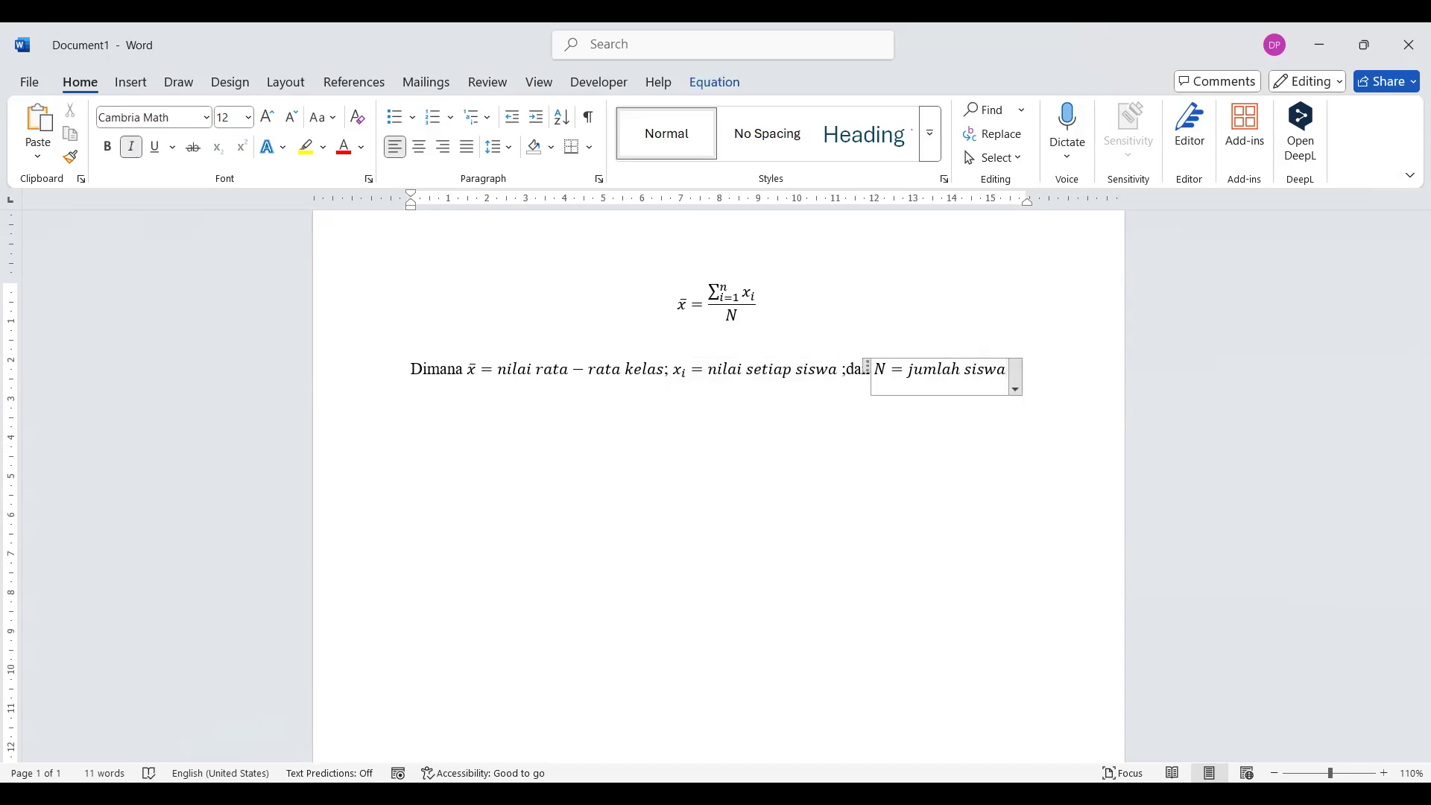
click(708, 371)
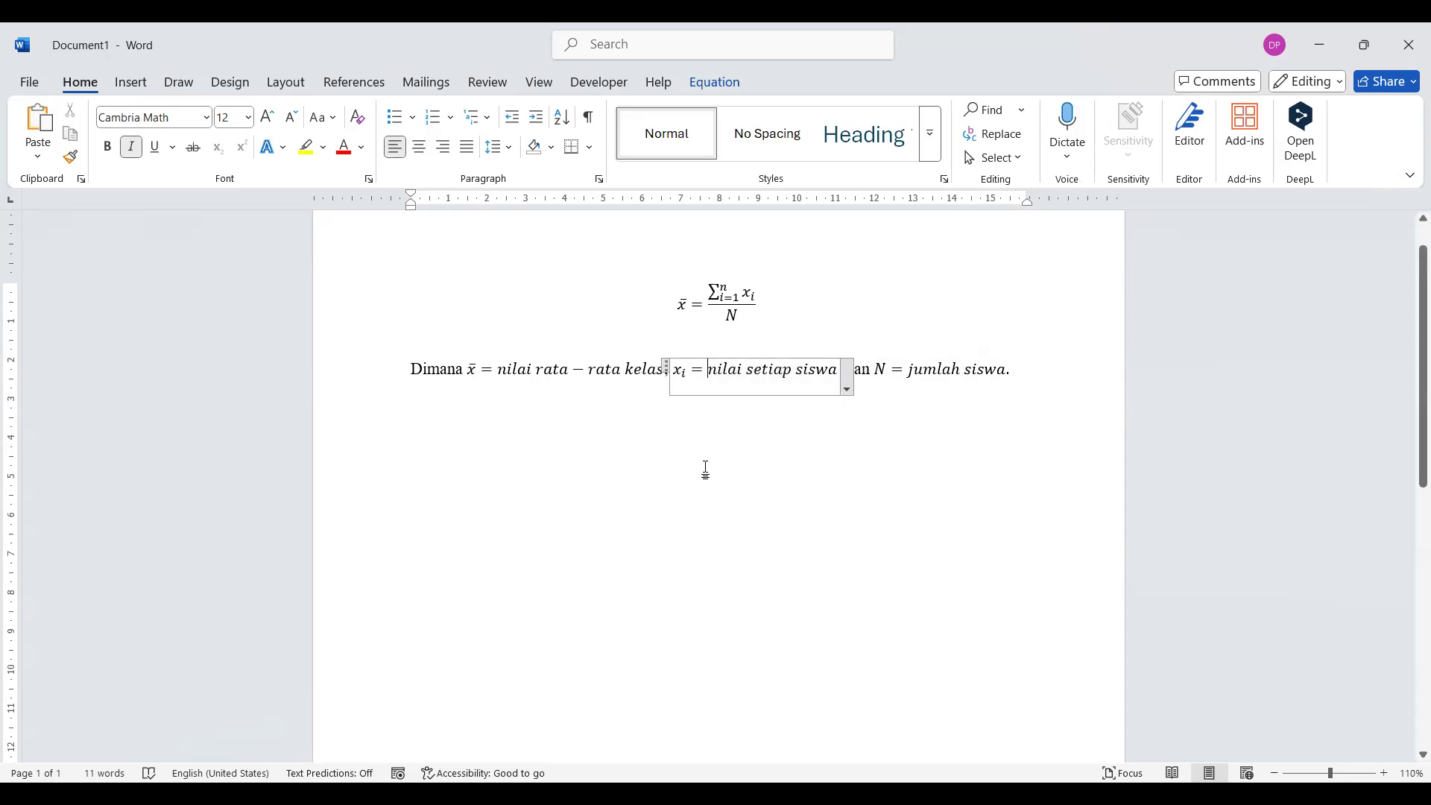
click(1054, 356)
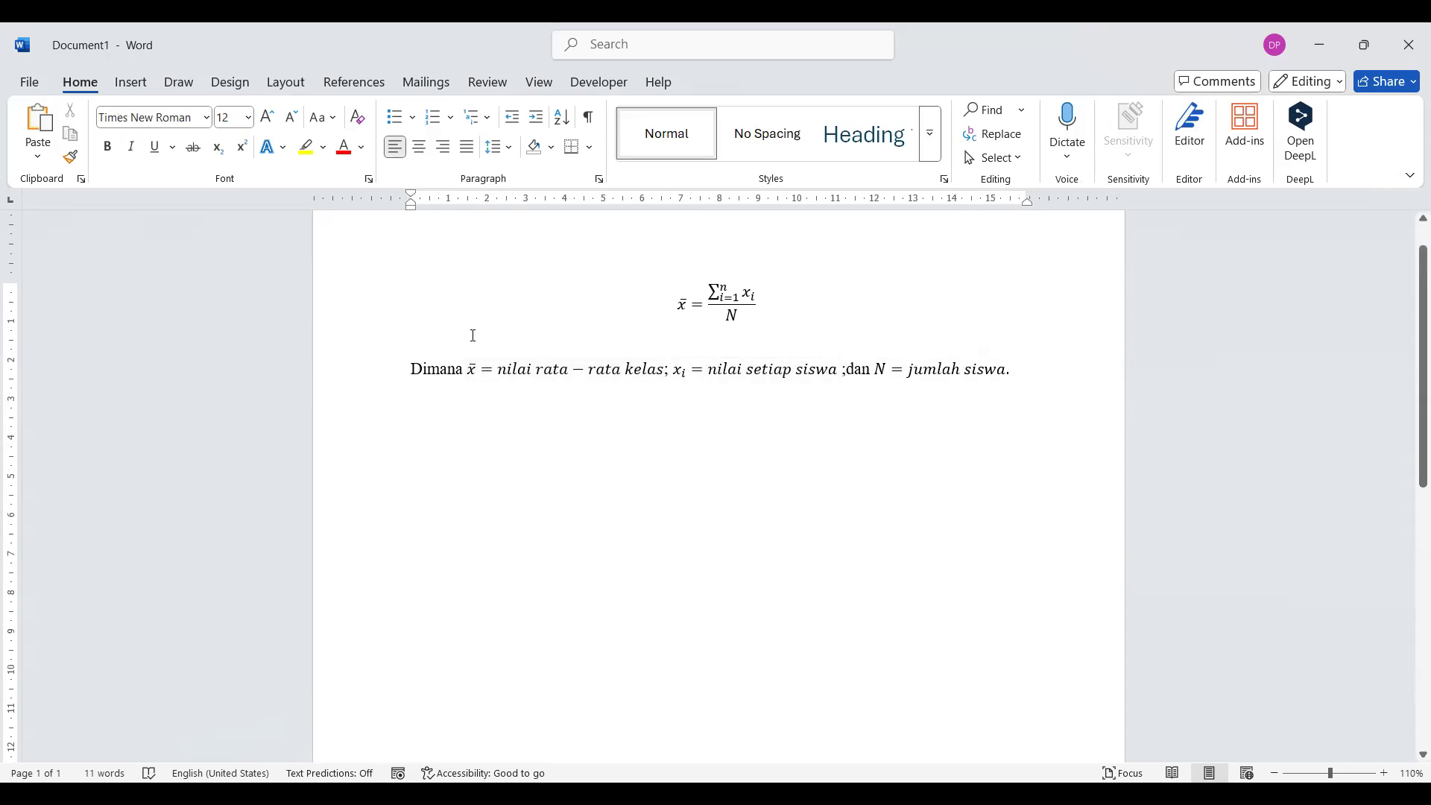
click(747, 292)
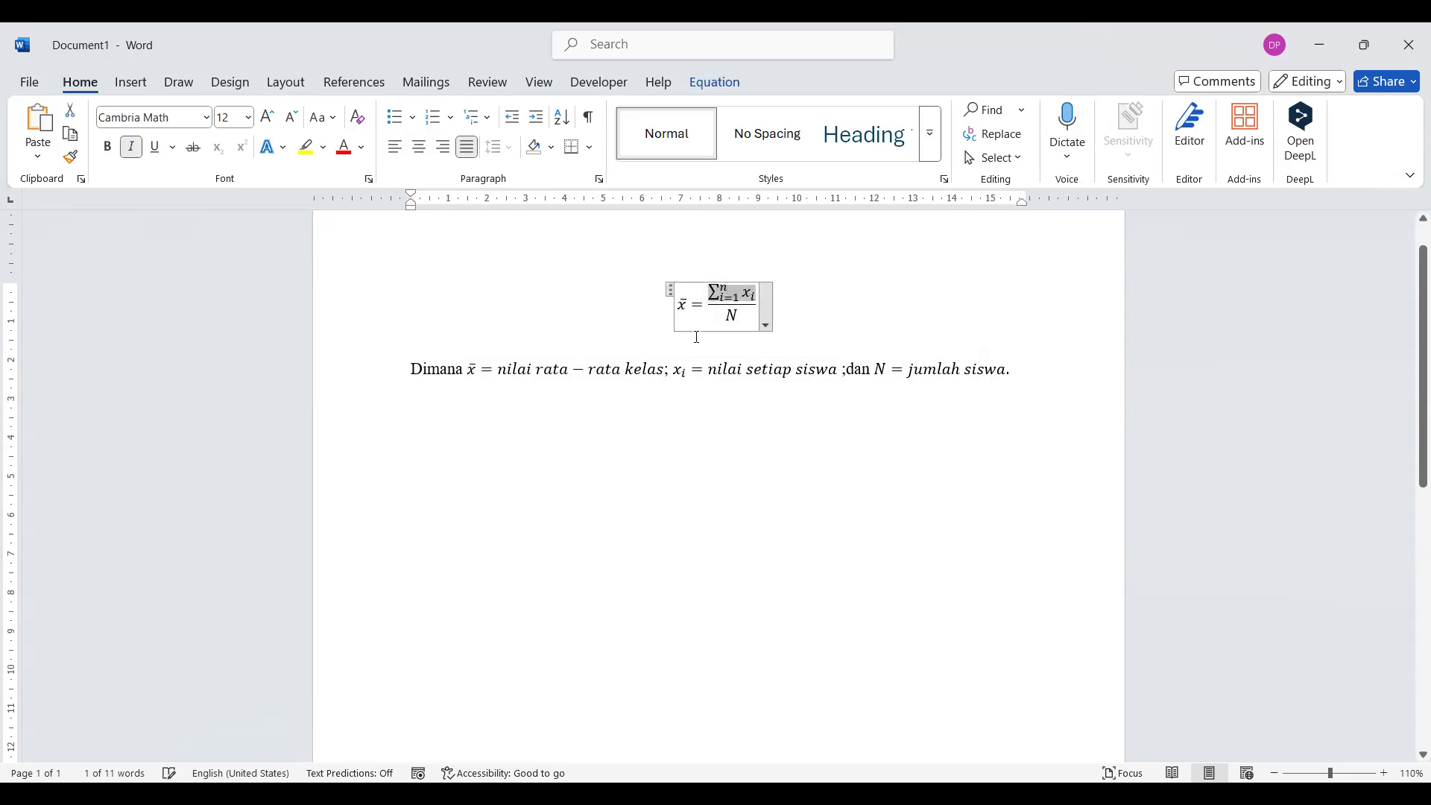
click(737, 368)
Start a new equation line below the definitions with x_i =, reusing the copied x̄ symbol without its bar
click(1076, 391)
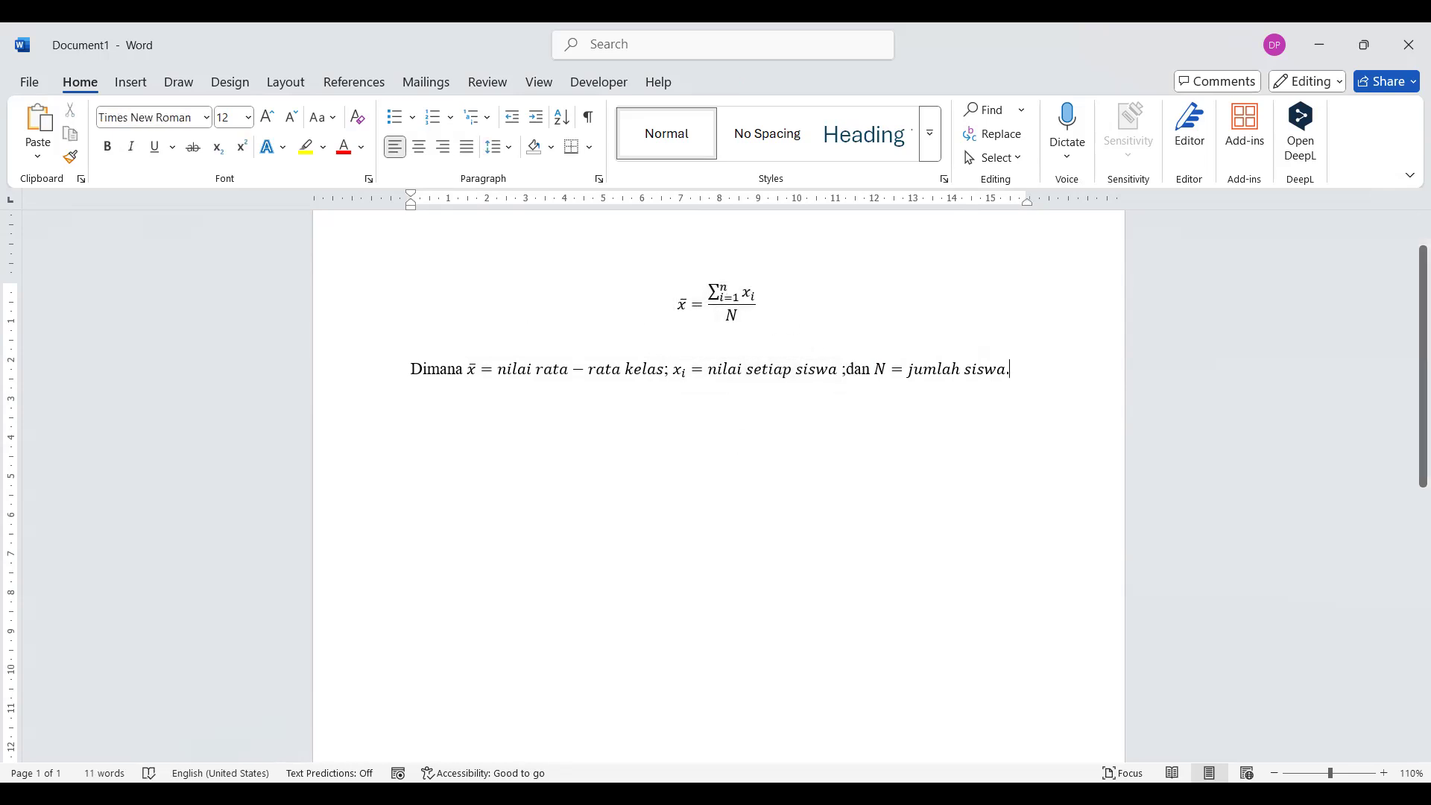
key(Return)
key(ctrl+v)
key(BackSpace)
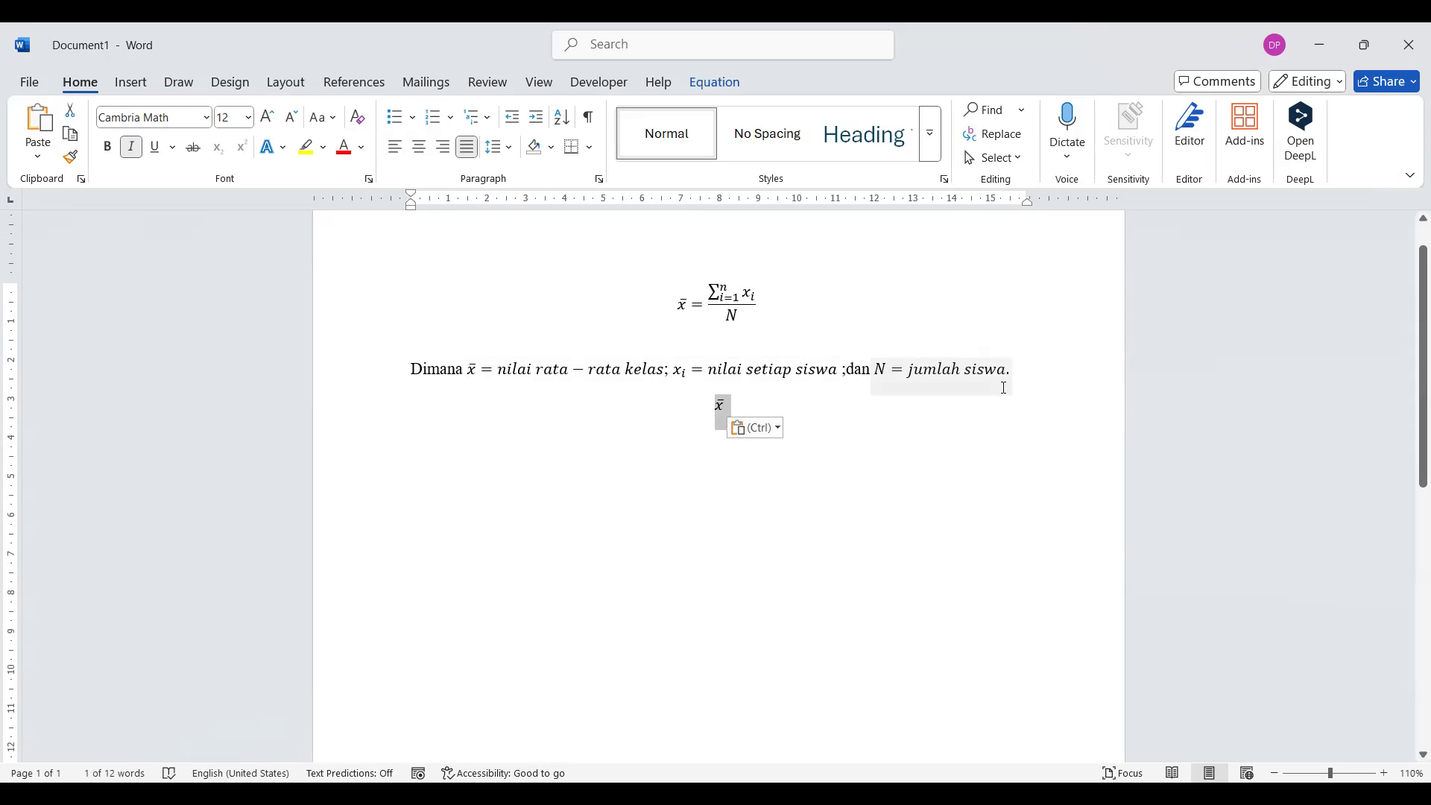
key(BackSpace)
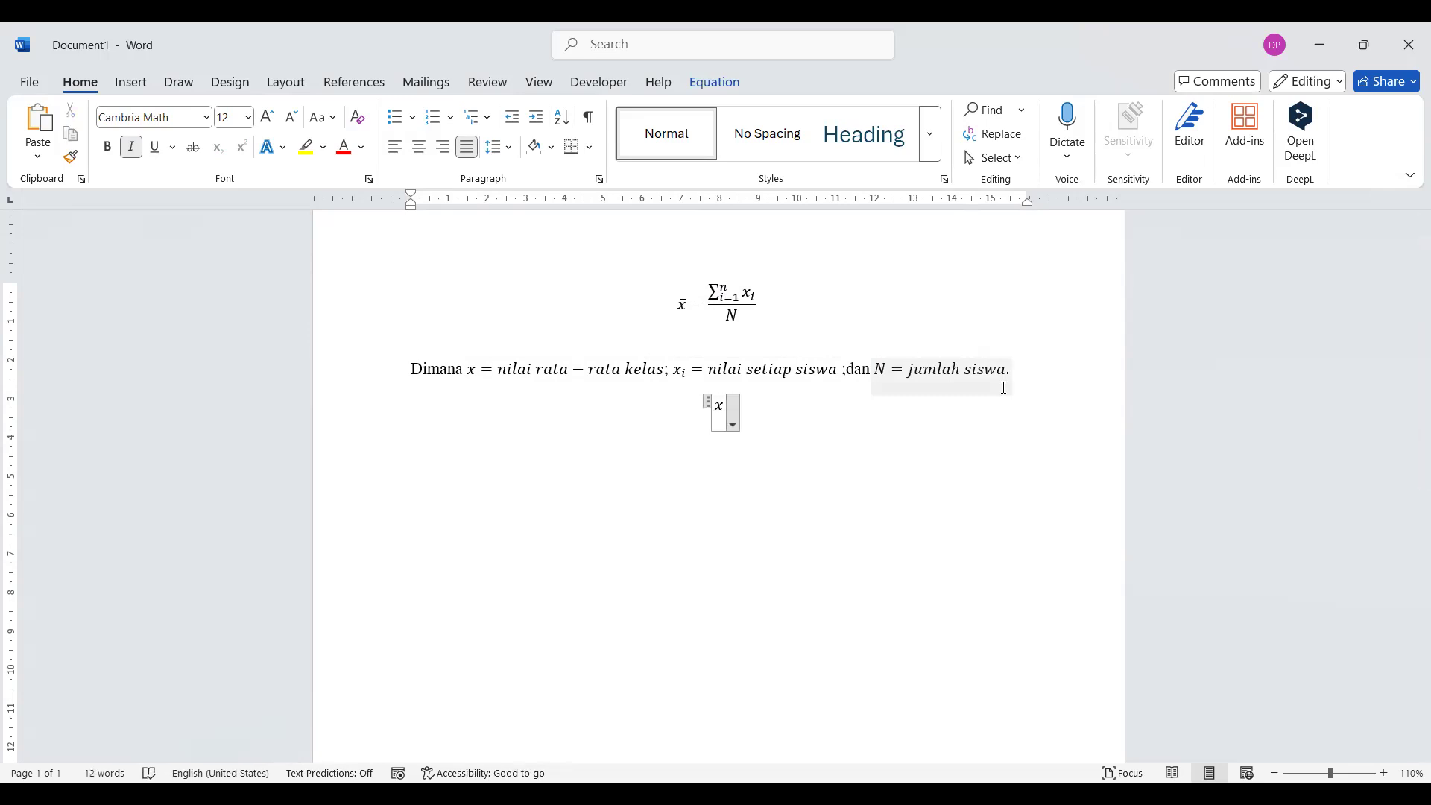
text(_i)
key(space)
text(=)
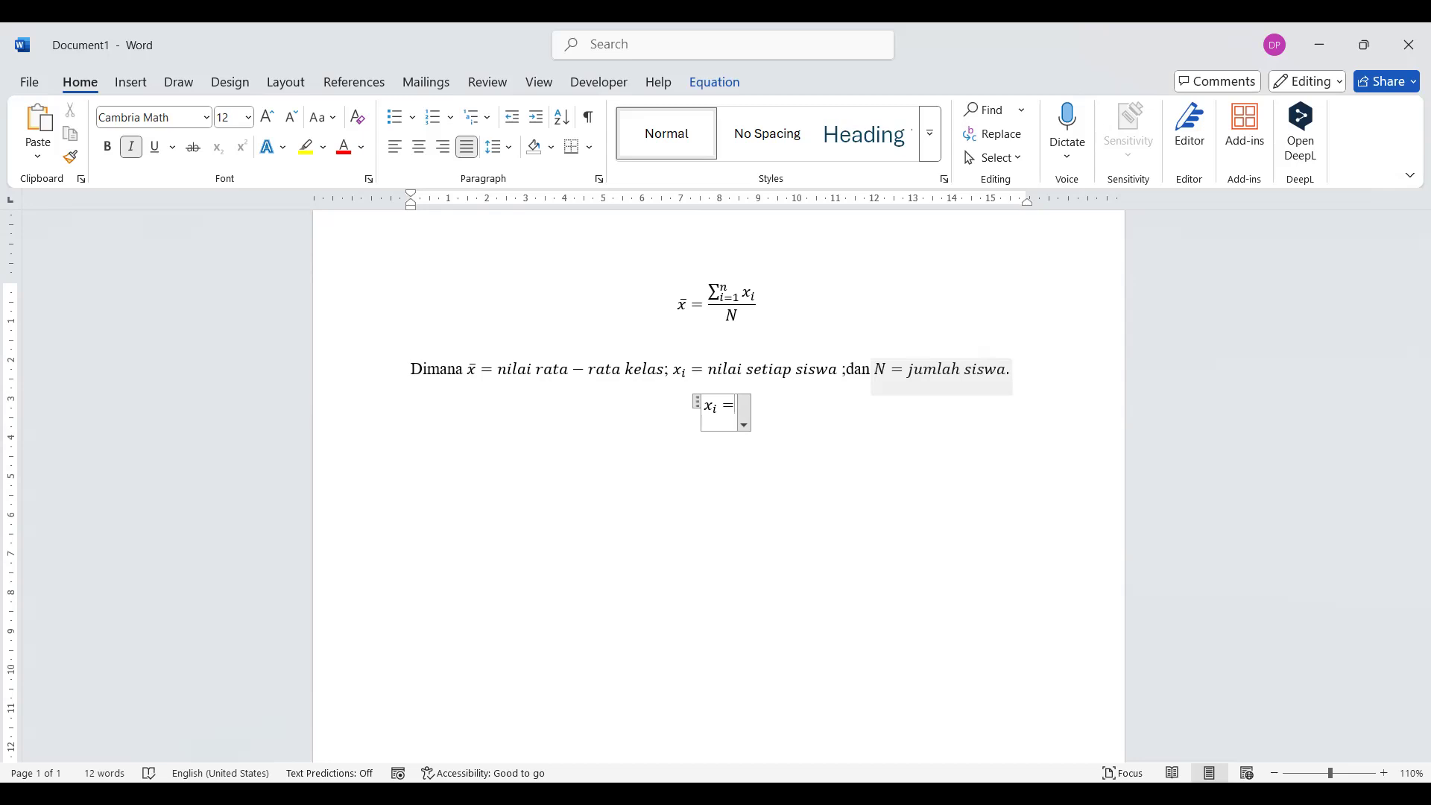
Add a fraction after the equals sign with "jumlah soal benar" as numerator and "jumlah soal" as denominator
text(/)
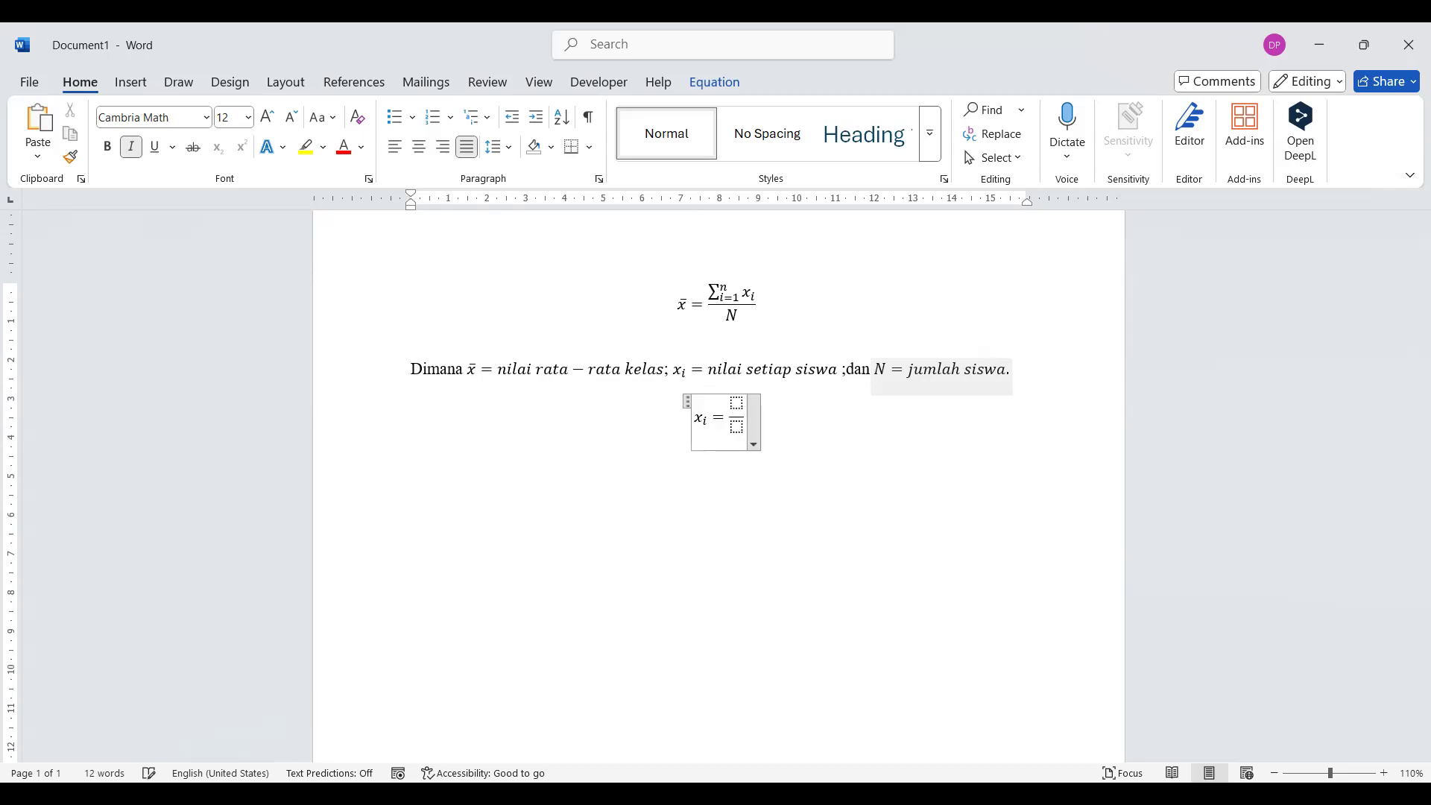
key(Up)
key(Down)
text(jumlah soal benar)
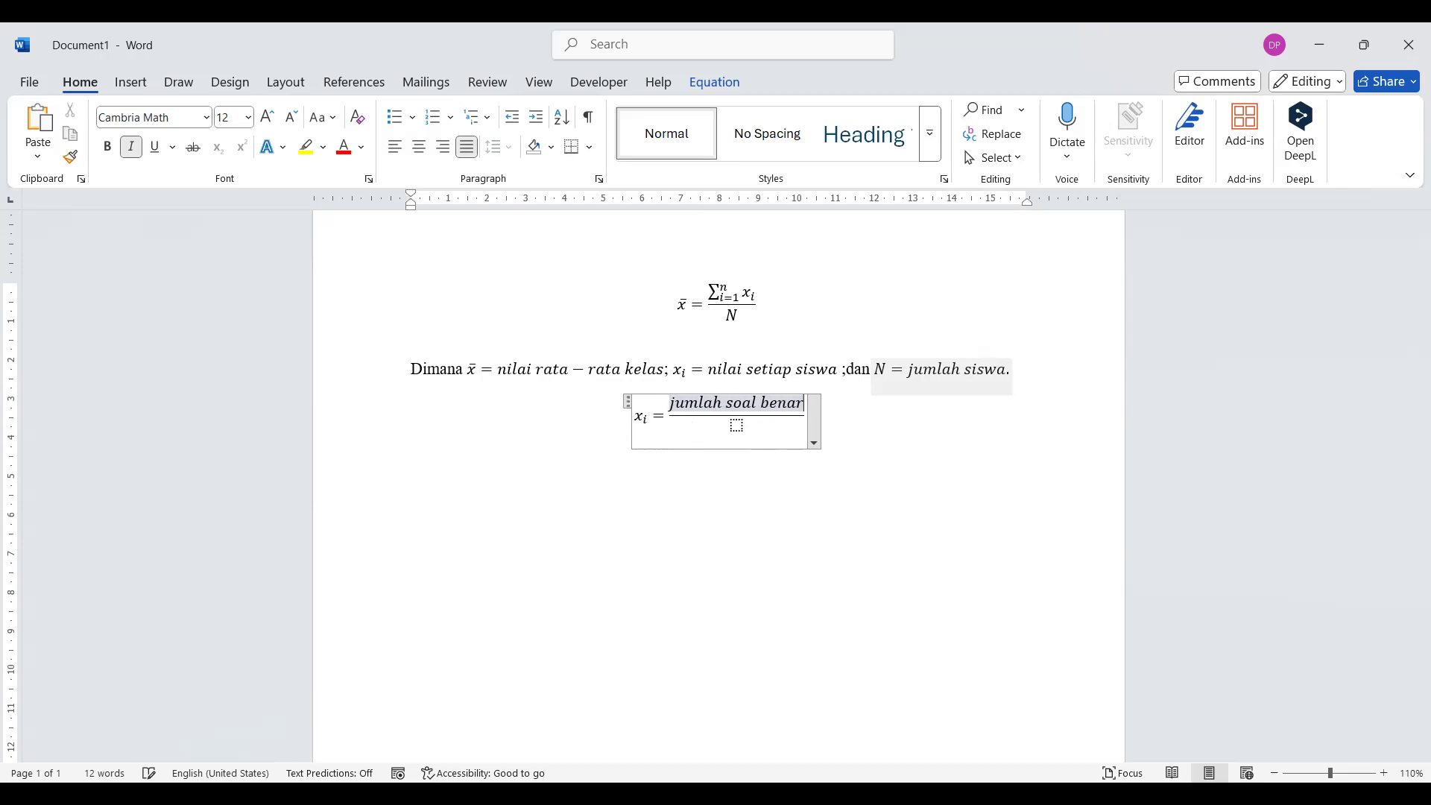
key(Down)
text(ju)
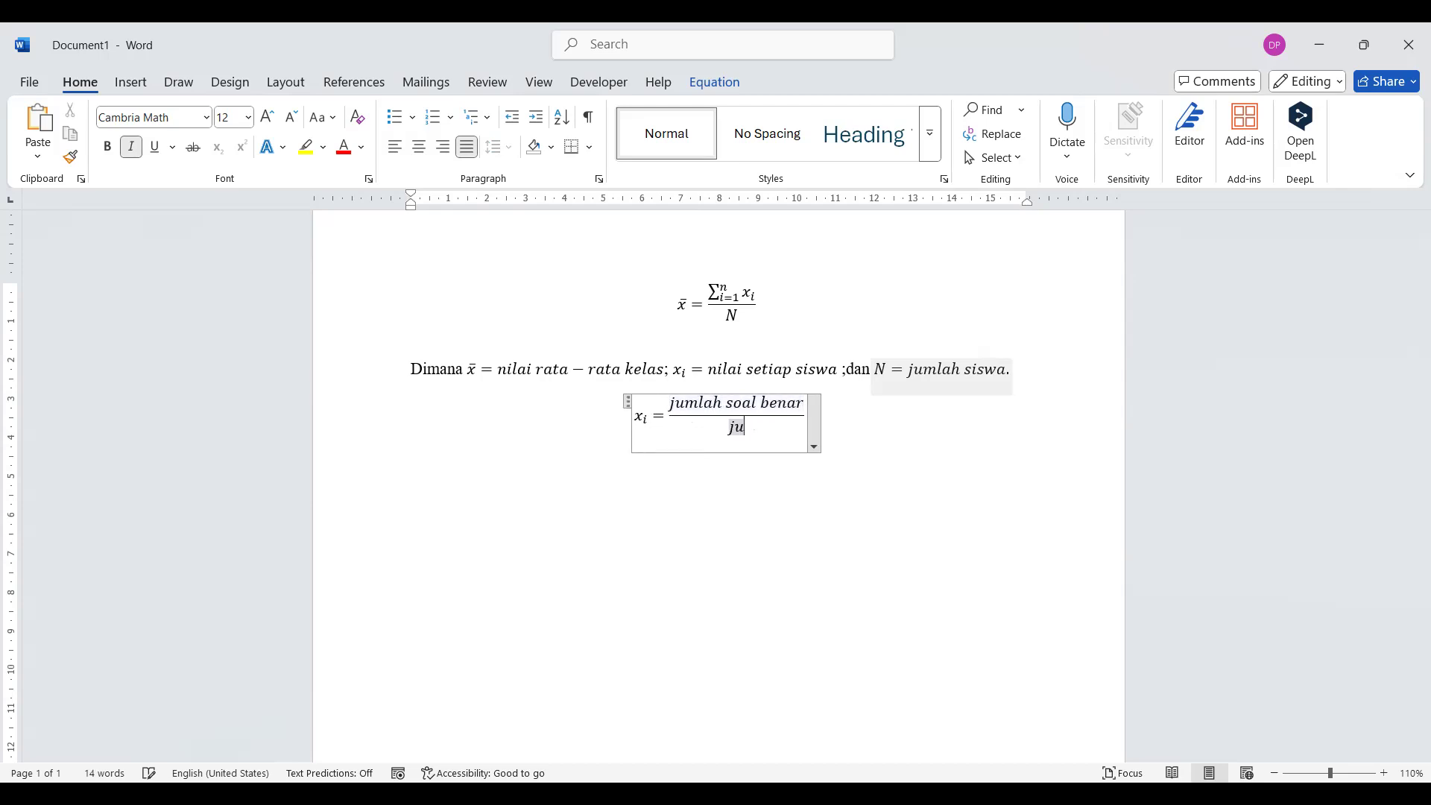
text(mlah soal)
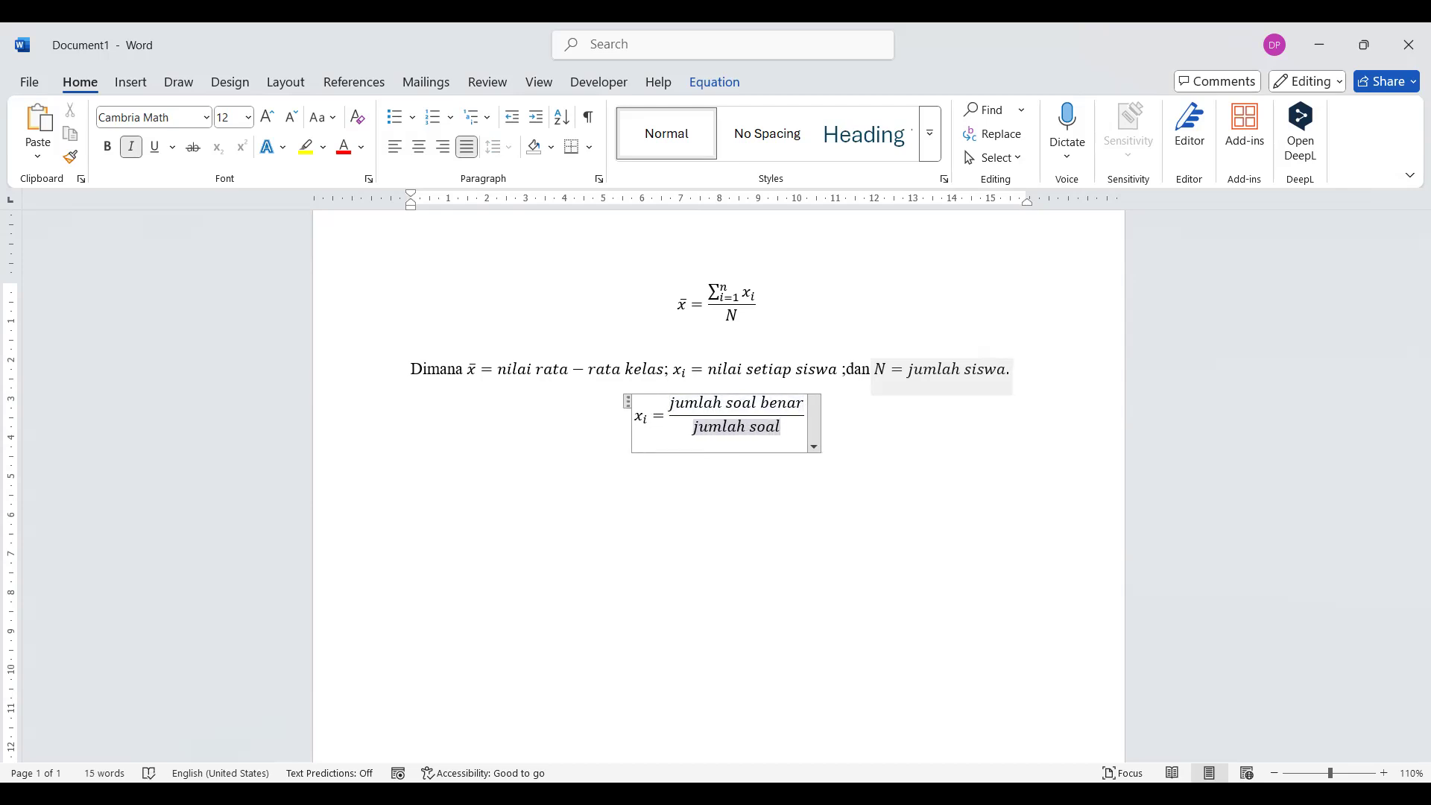
Complete the x_i equation with × 100 after the fraction and leave the equation
key(Right)
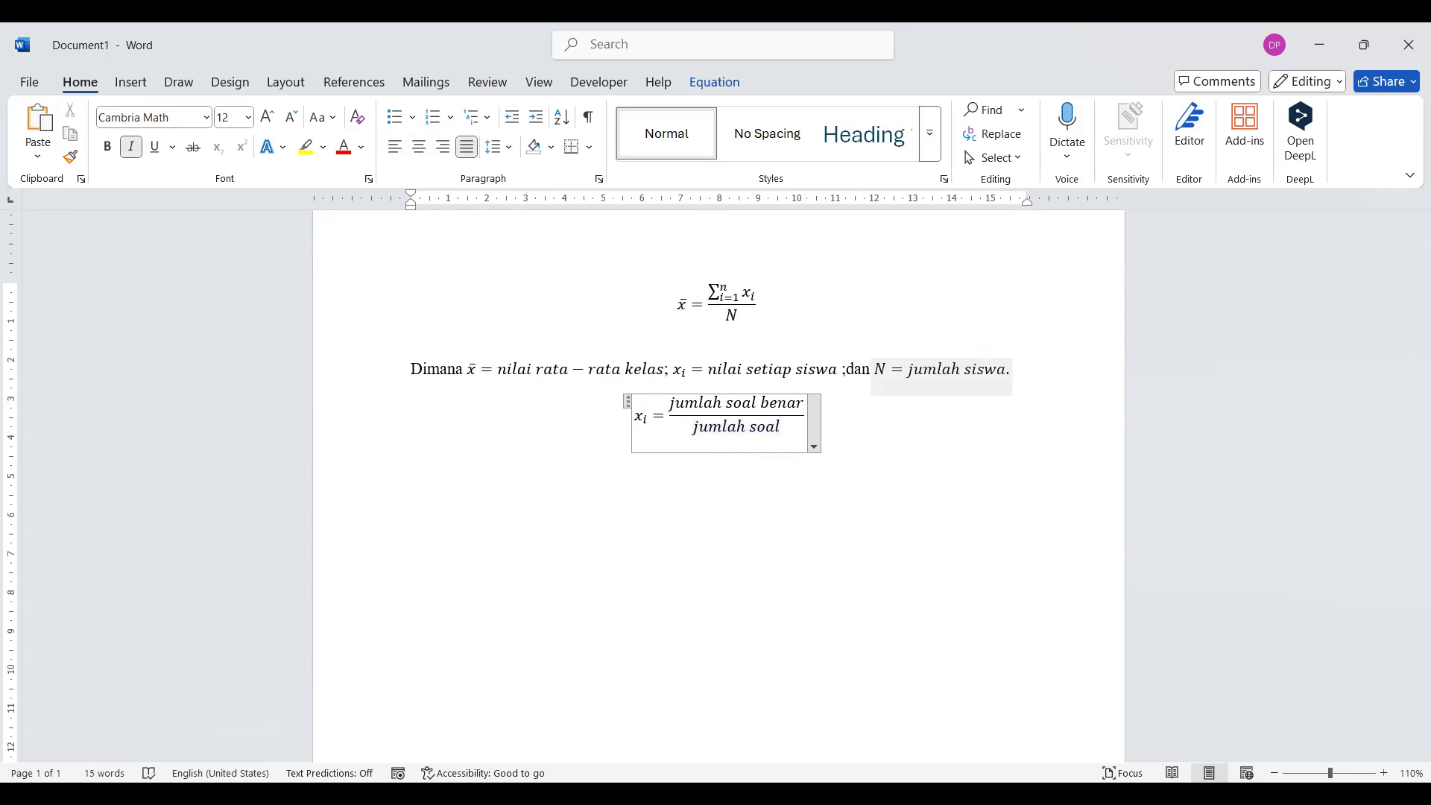
text(\tim)
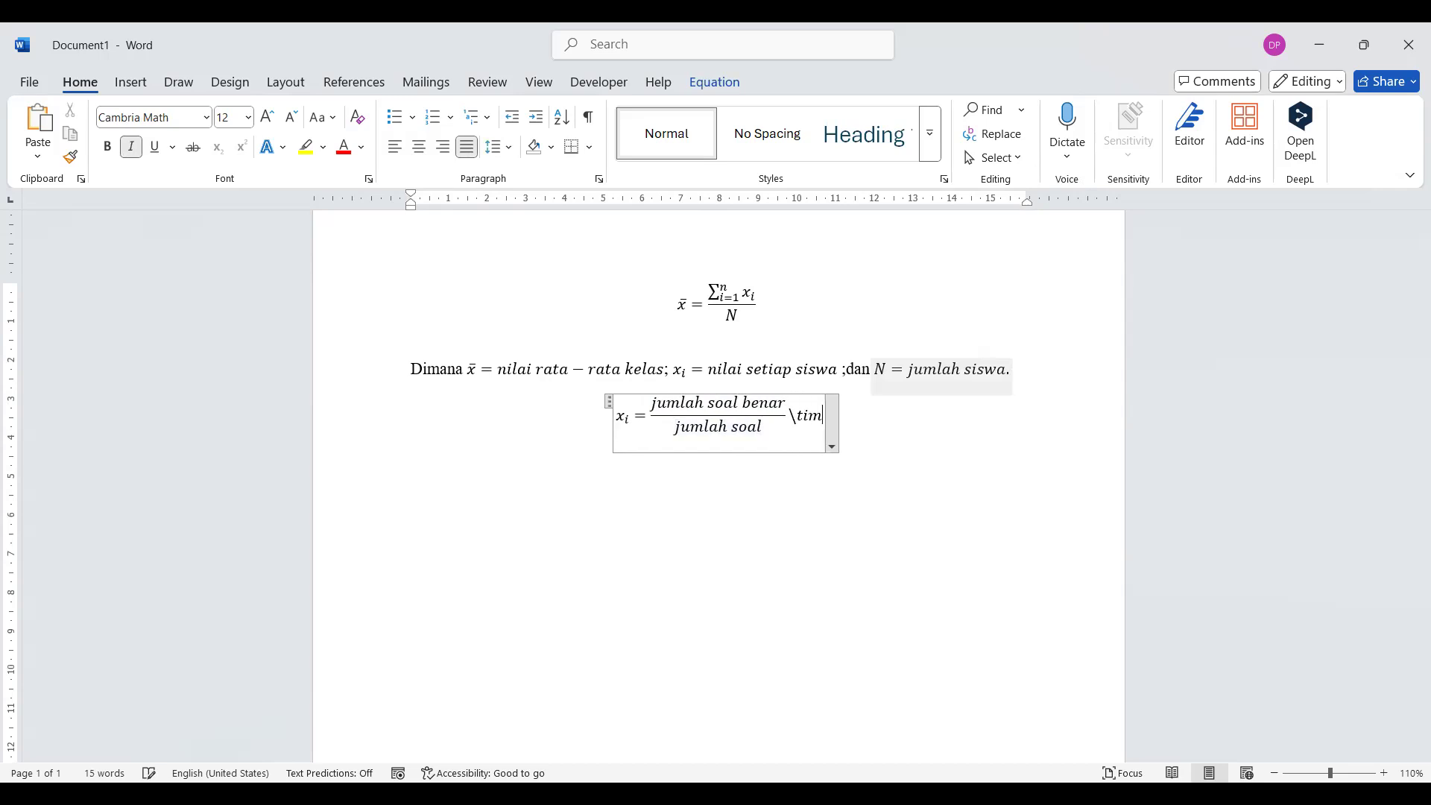
text(es 100)
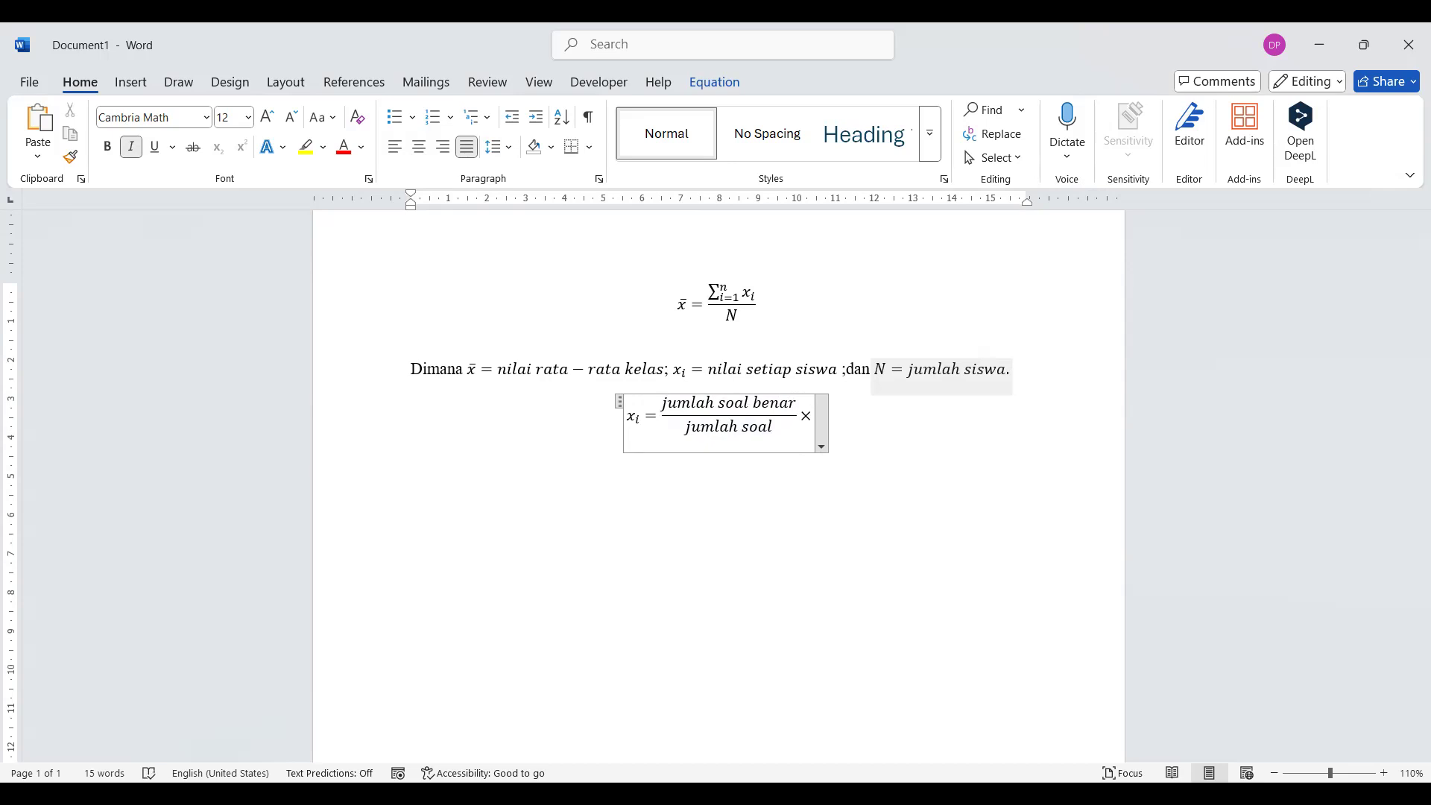
click(881, 547)
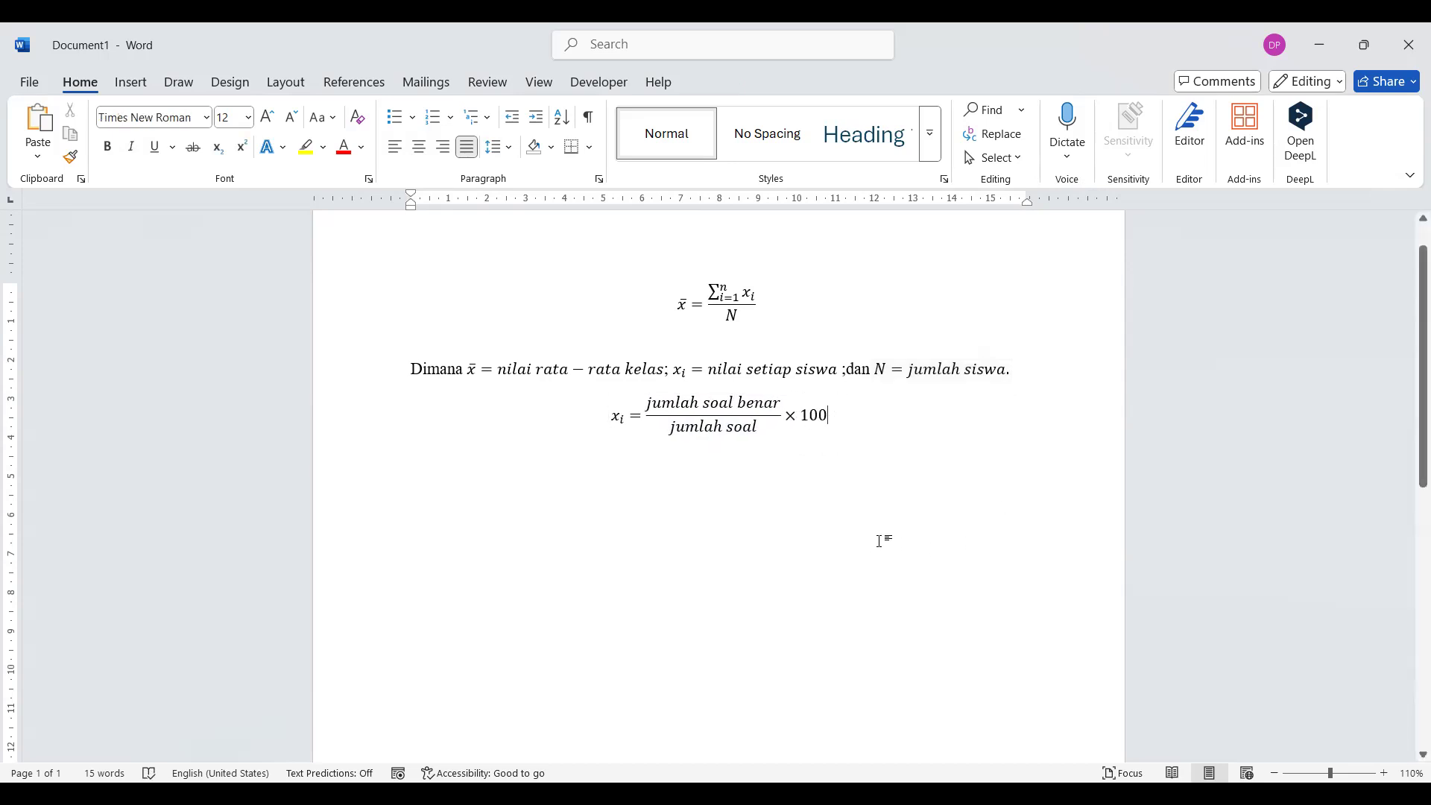
key(ctrl+s)
click(875, 673)
scroll(550, 516, up, 1)
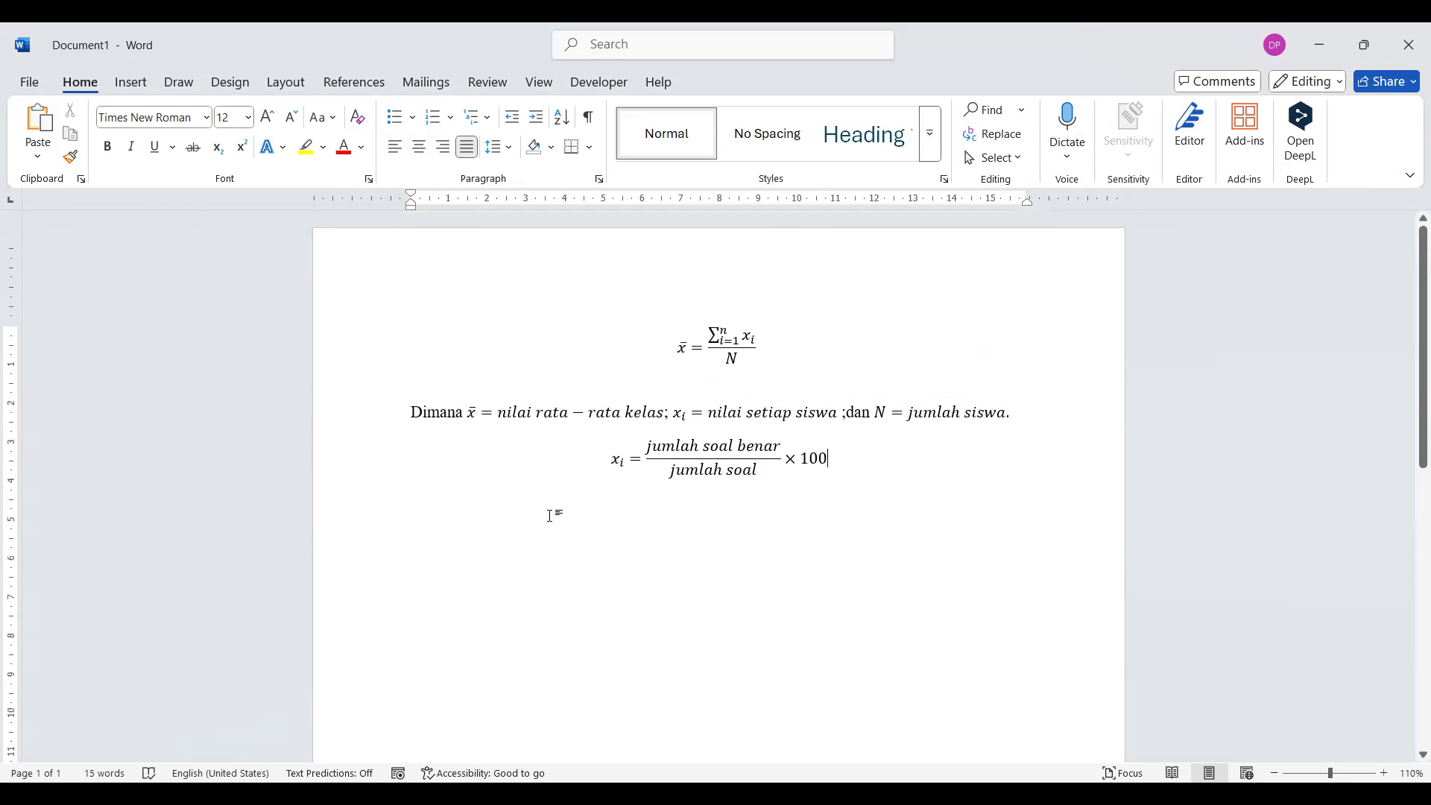